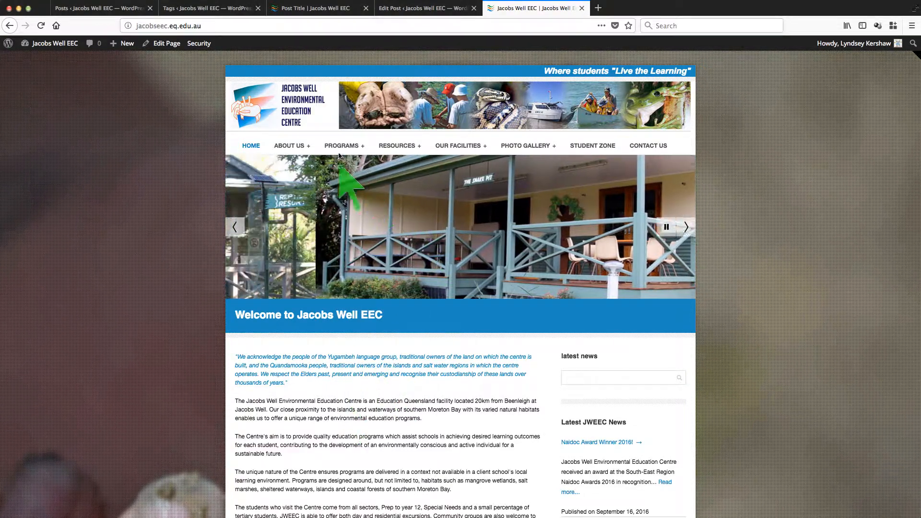
Step: Scroll up and down the live Welcome to Jacobs Well EEC home page to review its content
mouse_move(455, 146)
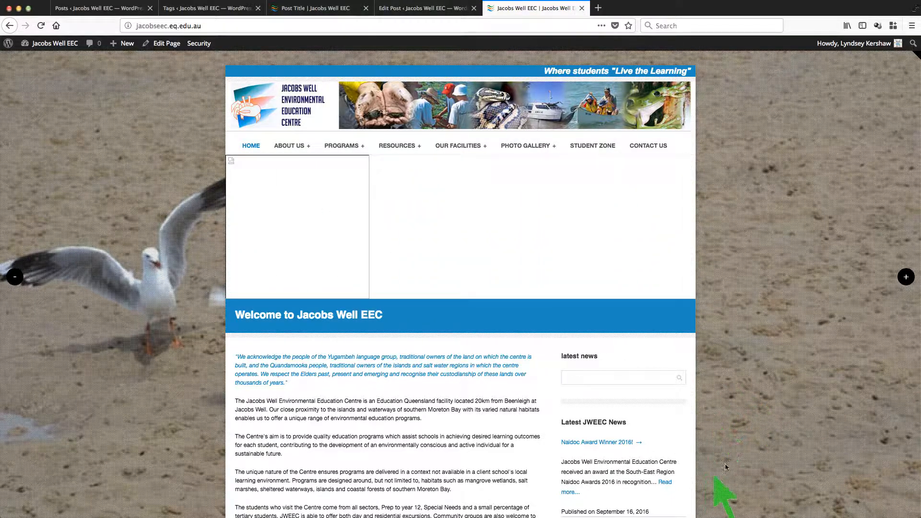
scroll(726, 466, down, 3)
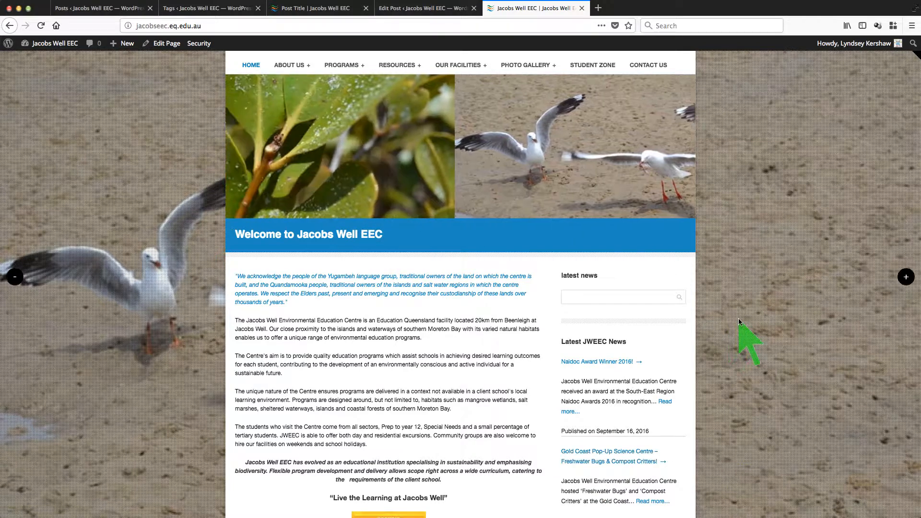
scroll(598, 398, up, 2)
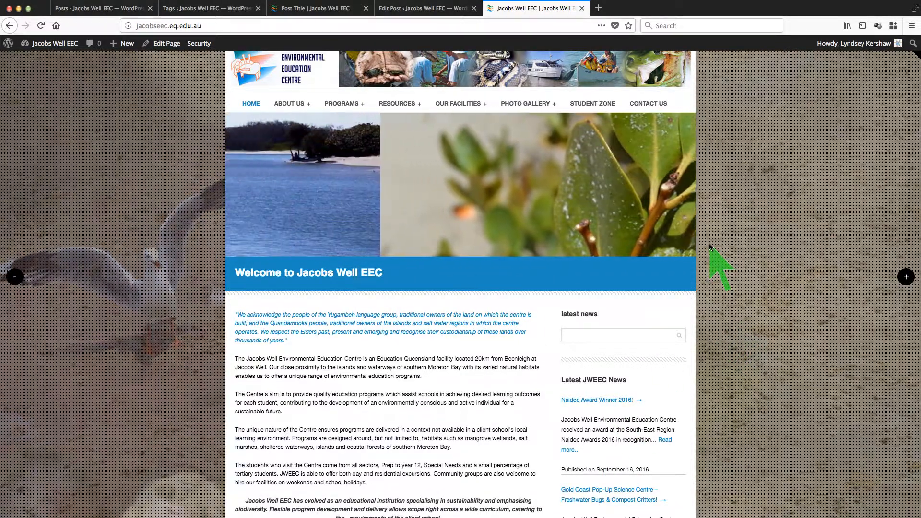
scroll(710, 247, down, 2)
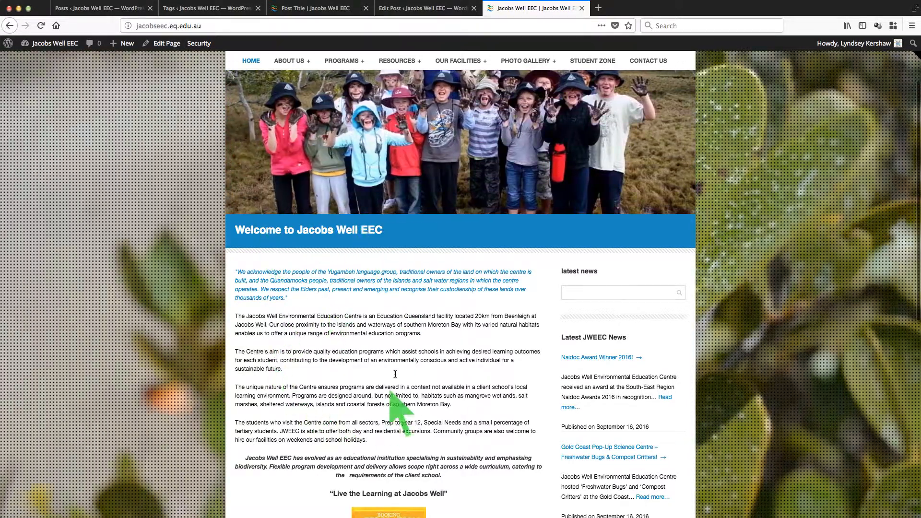
scroll(396, 345, down, 3)
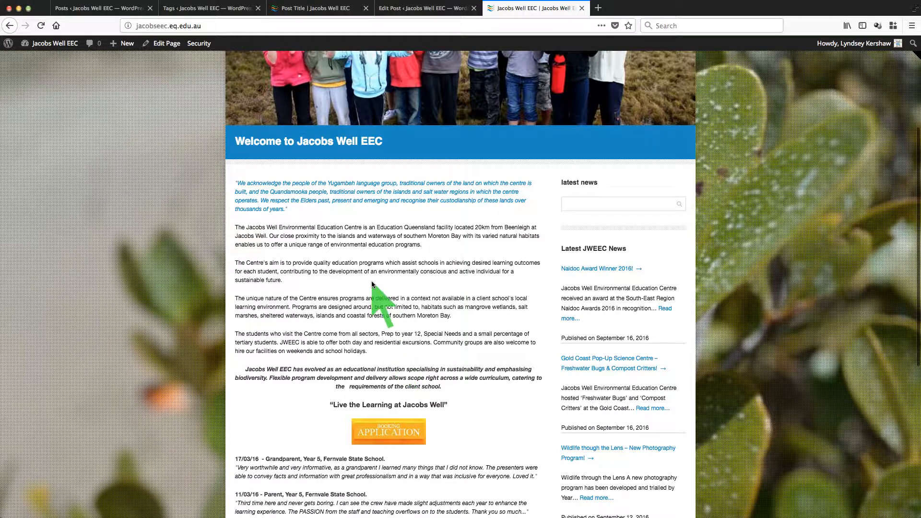
scroll(462, 316, down, 4)
scroll(475, 326, up, 3)
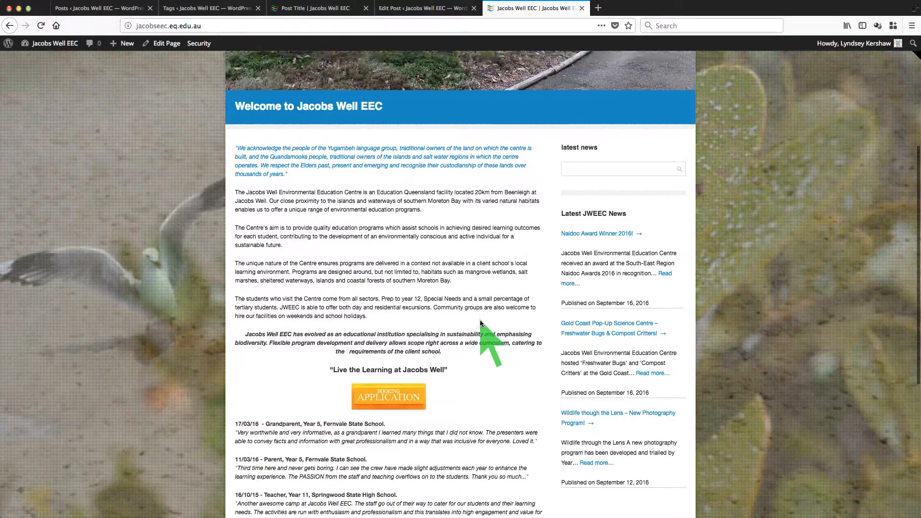
scroll(480, 322, up, 2)
scroll(455, 286, up, 2)
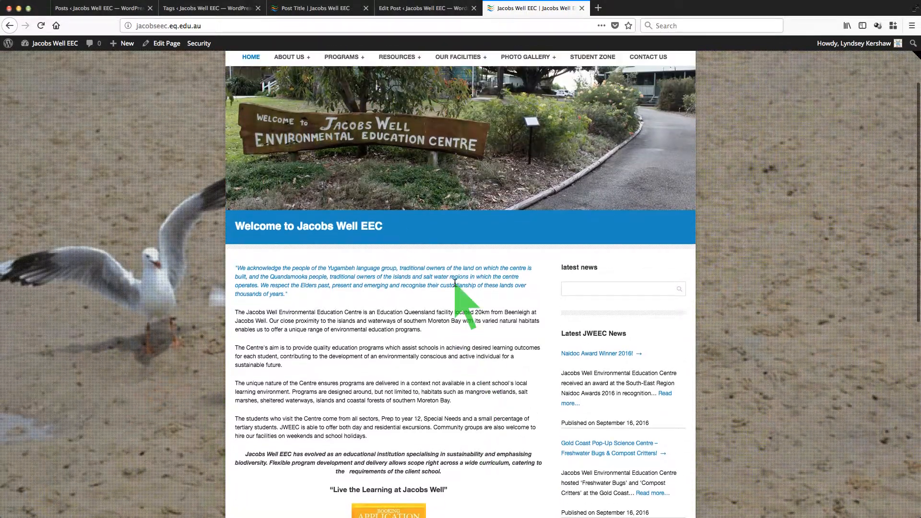
scroll(455, 284, up, 2)
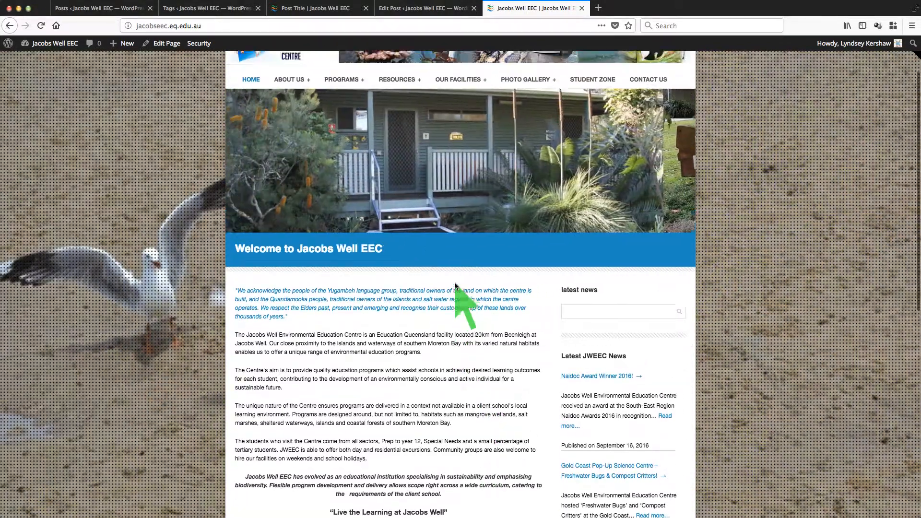
scroll(454, 284, up, 2)
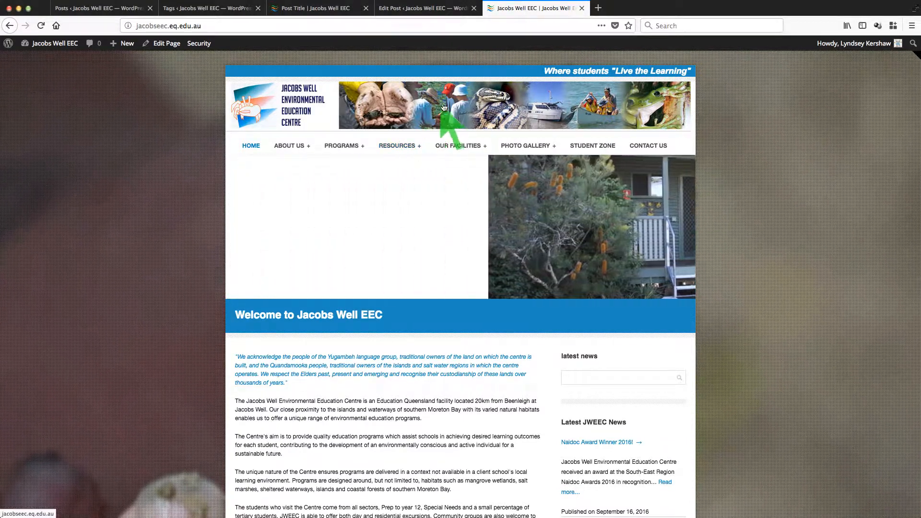
scroll(740, 264, down, 10)
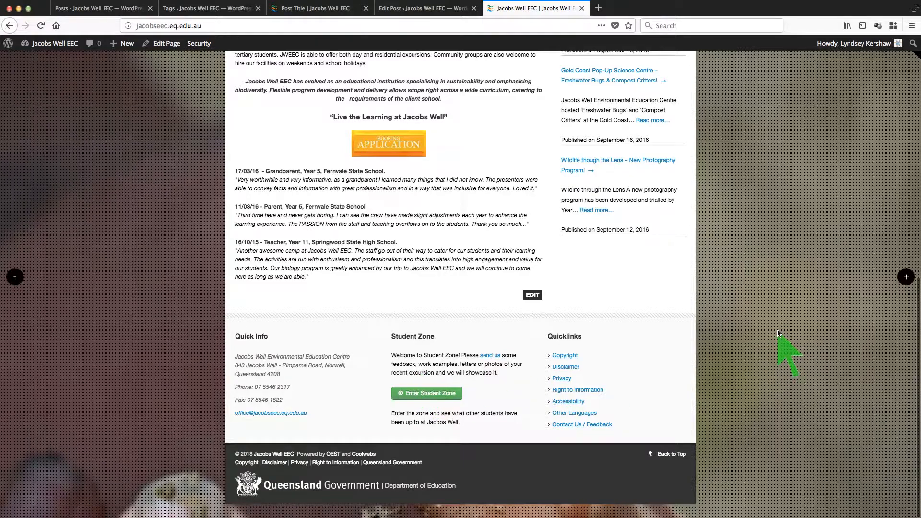
scroll(779, 332, up, 5)
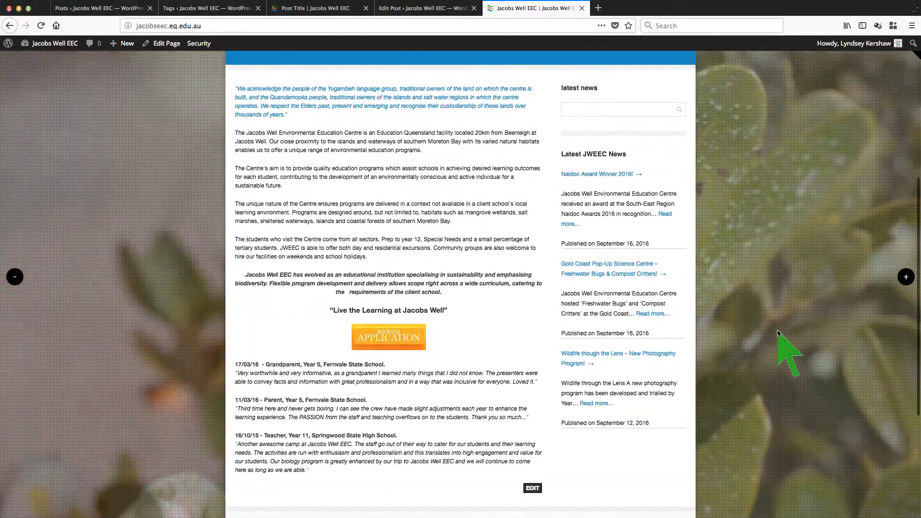
scroll(778, 333, up, 6)
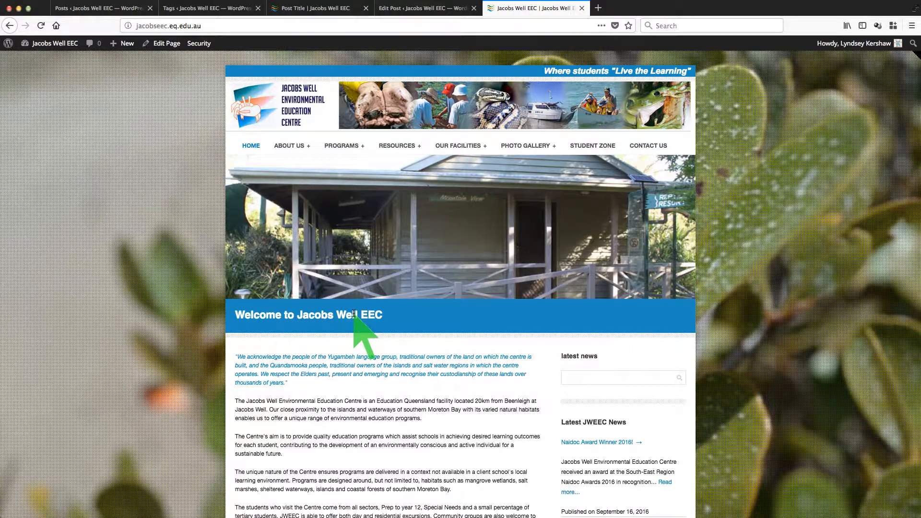
scroll(286, 410, down, 4)
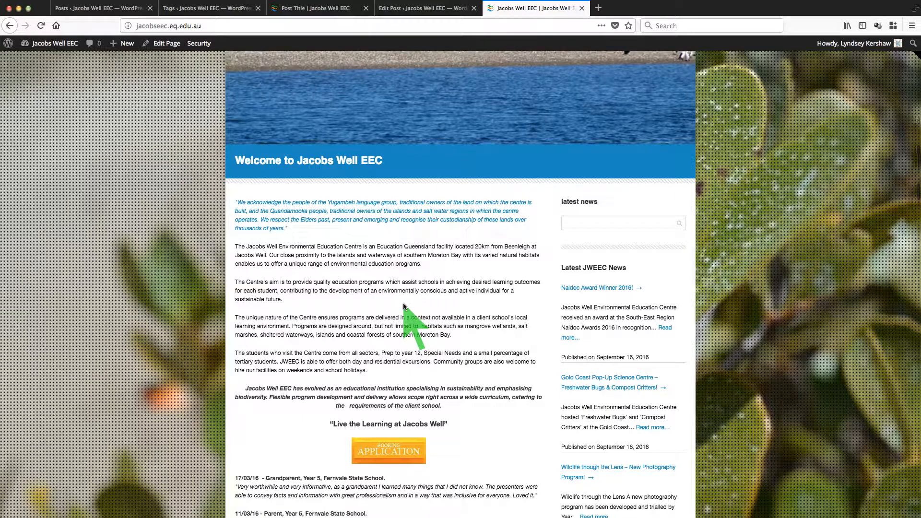
scroll(403, 305, up, 4)
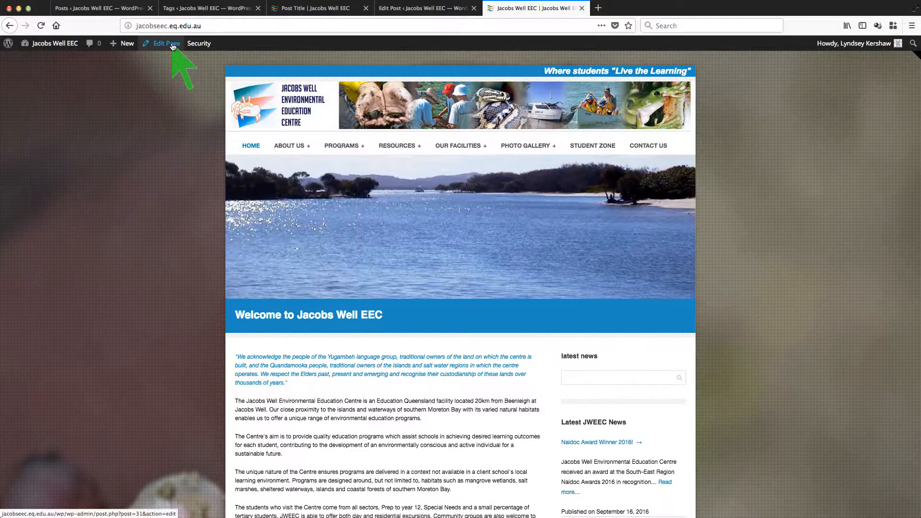
Step: Open the home page in the editor, select its title text, and scroll through the content
click(174, 46)
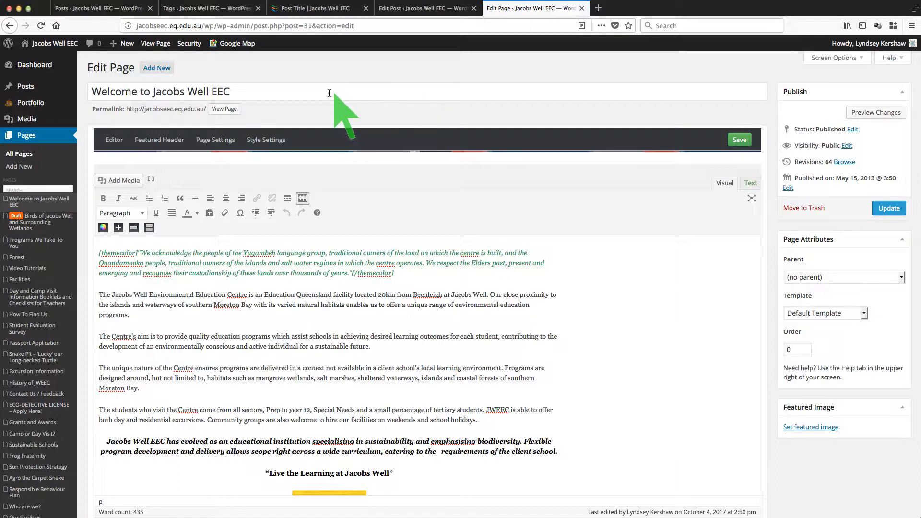
drag(235, 91, 91, 92)
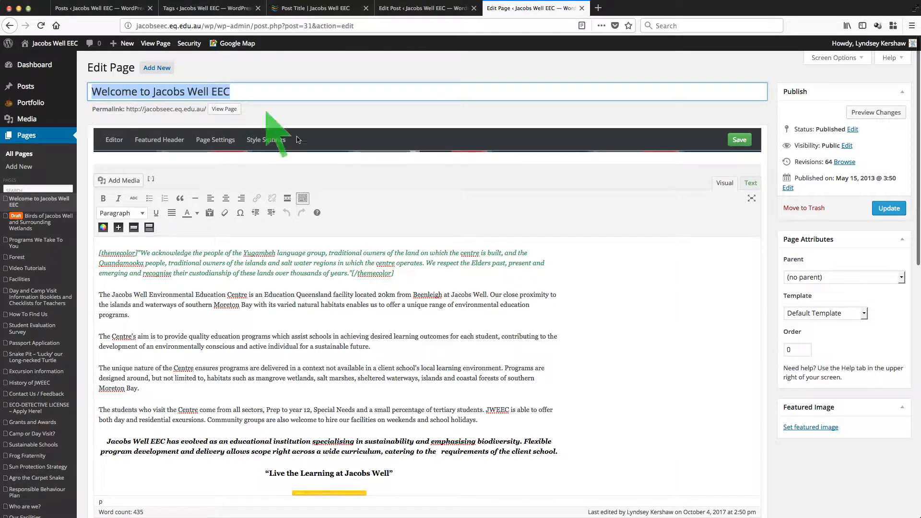
scroll(280, 288, down, 4)
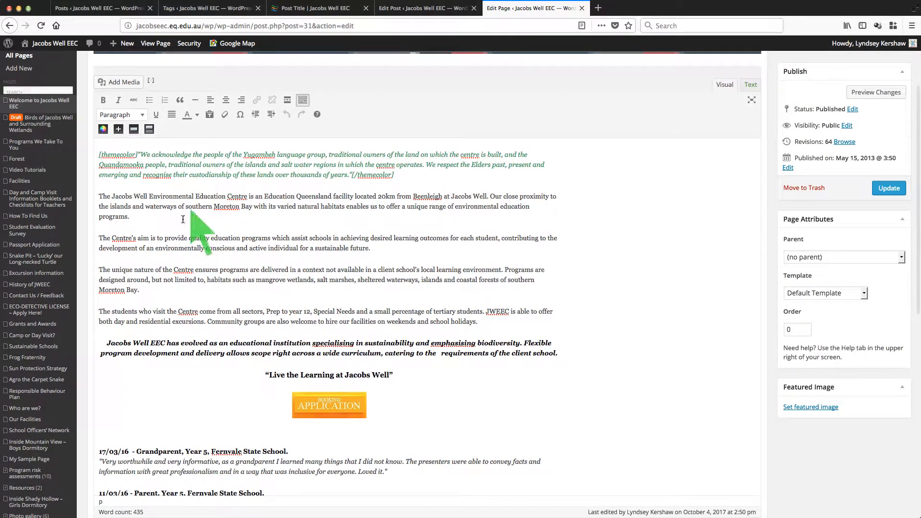
scroll(196, 321, down, 7)
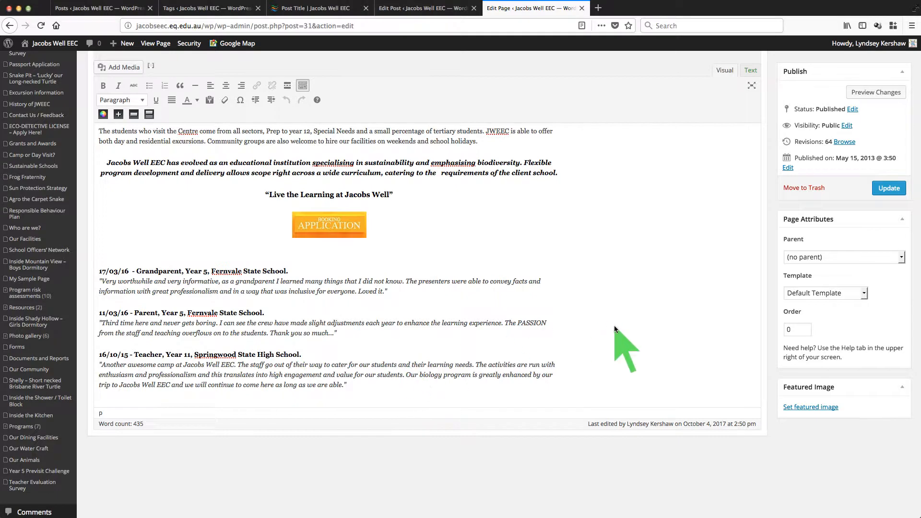
scroll(614, 325, up, 11)
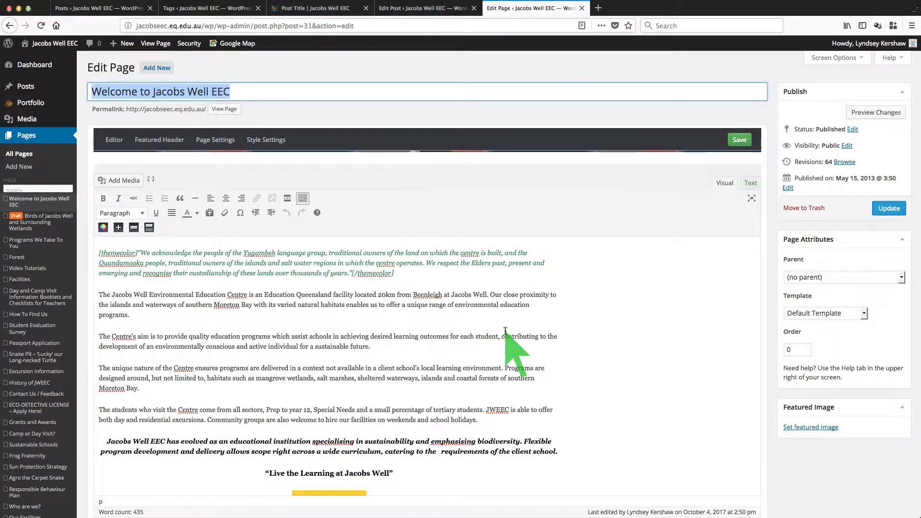
scroll(509, 331, down, 14)
scroll(508, 311, up, 10)
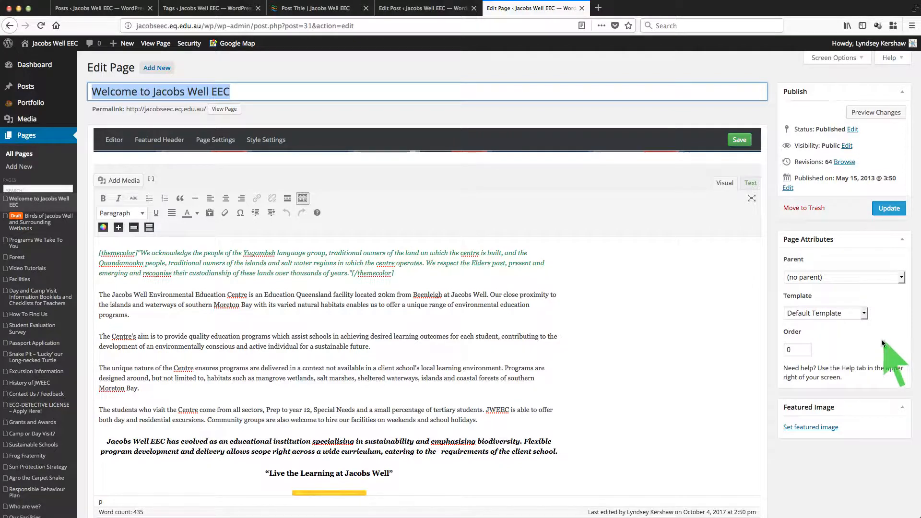
click(865, 316)
click(893, 309)
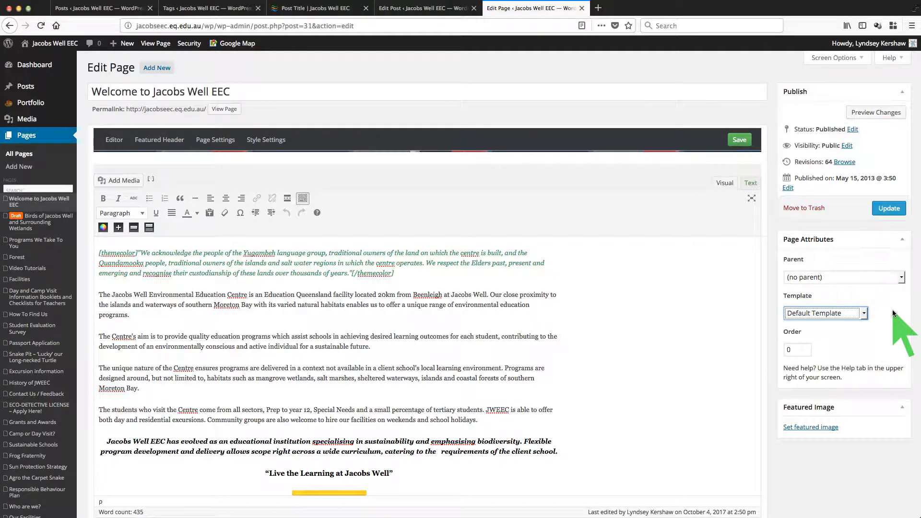
click(767, 324)
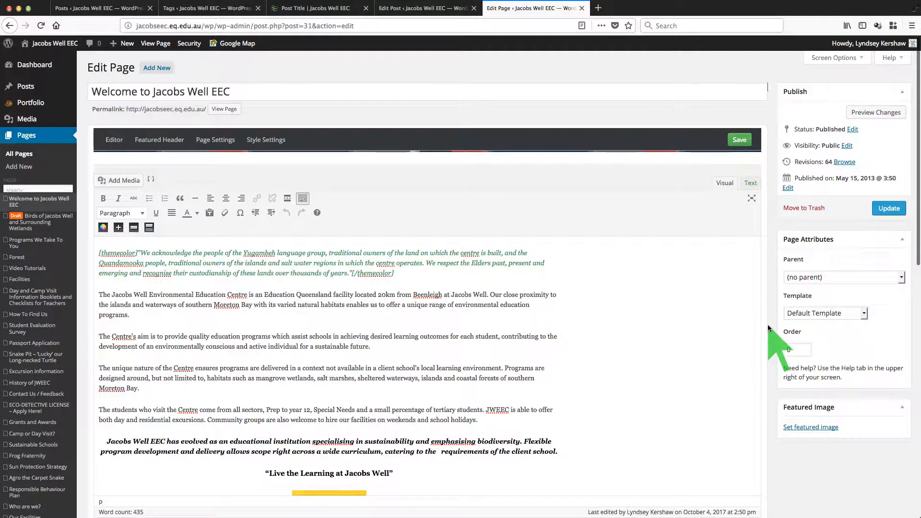
scroll(530, 343, down, 1)
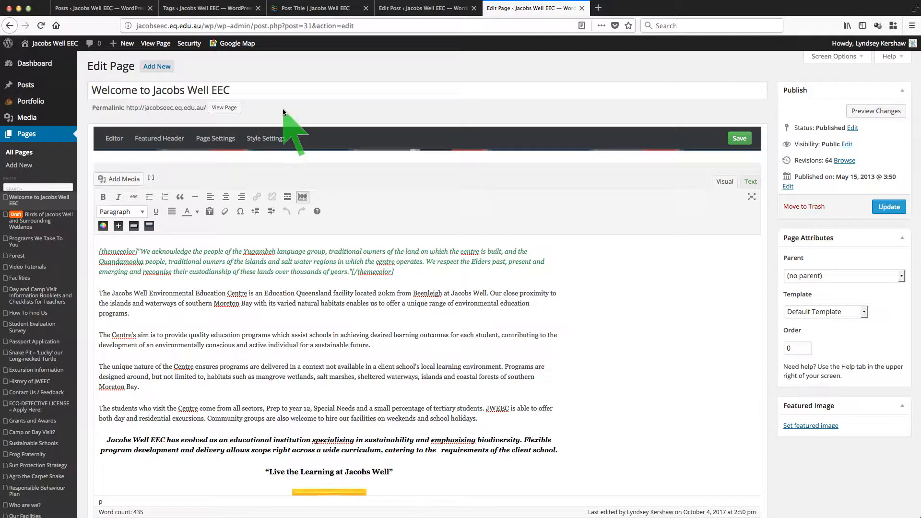
double_click(249, 91)
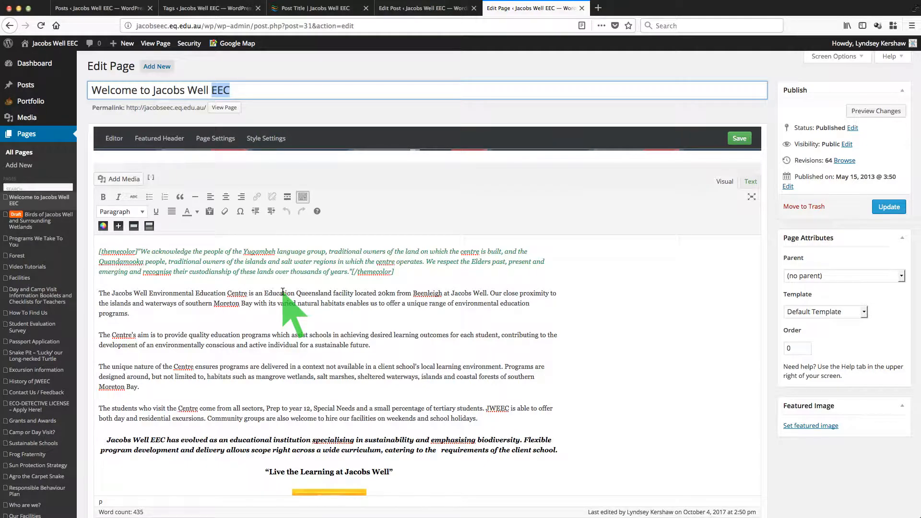
scroll(304, 367, down, 2)
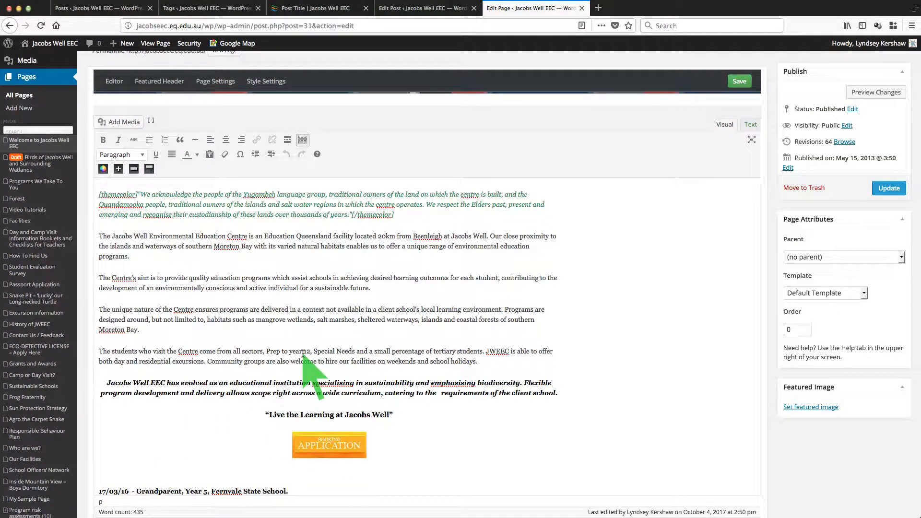
scroll(329, 350, up, 2)
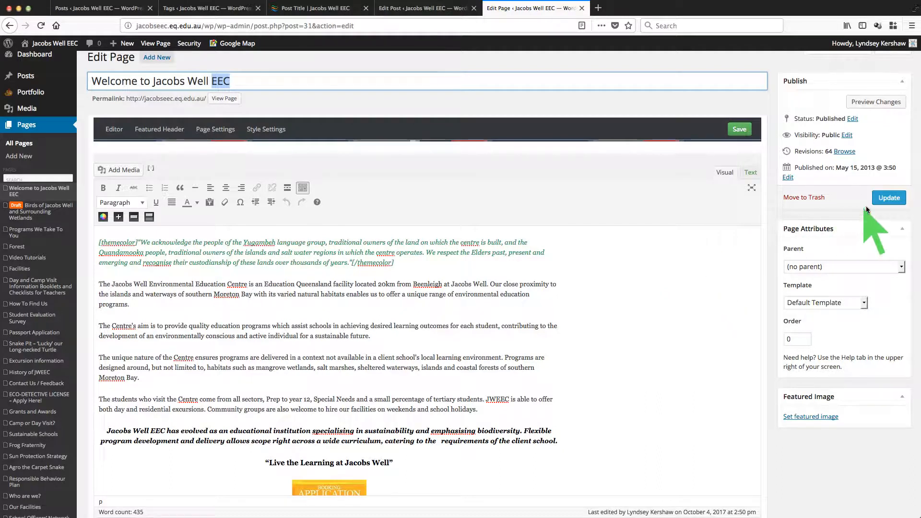
Step: View the live page and inspect the Resources, About Us and Programs dropdown menus
click(155, 44)
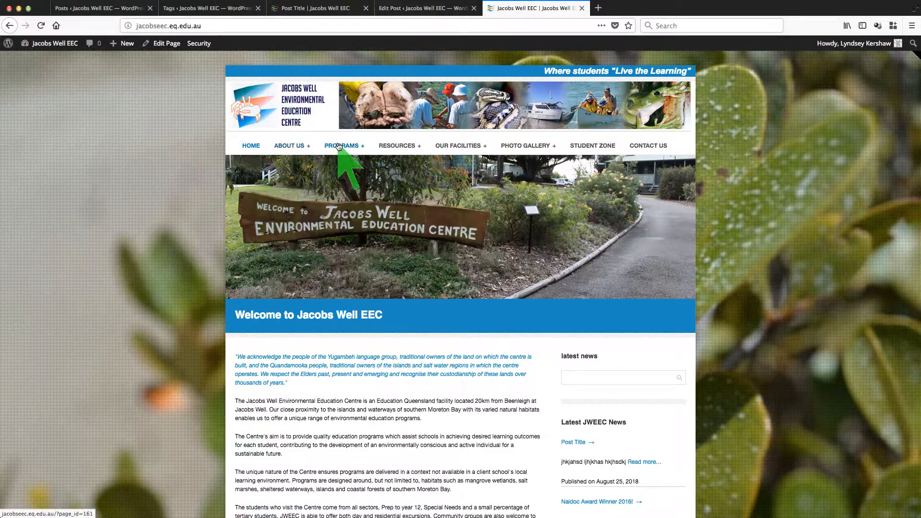
mouse_move(339, 146)
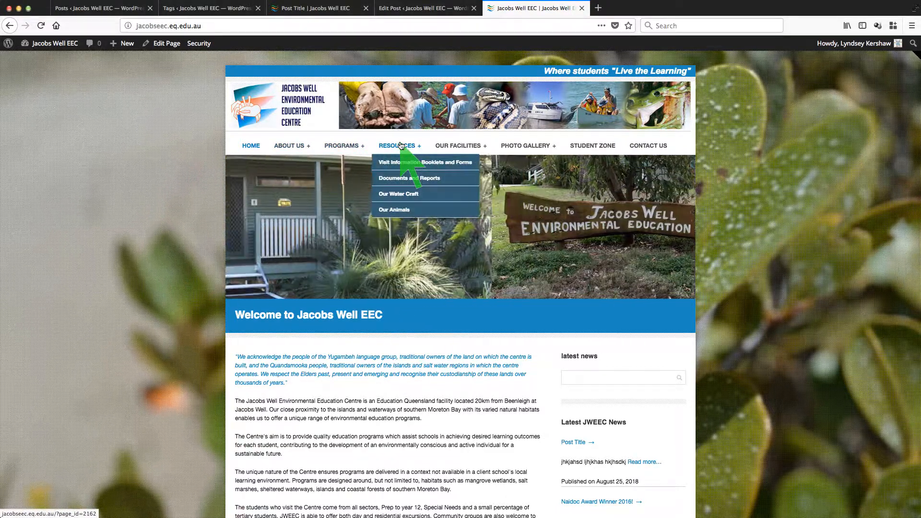
mouse_move(453, 146)
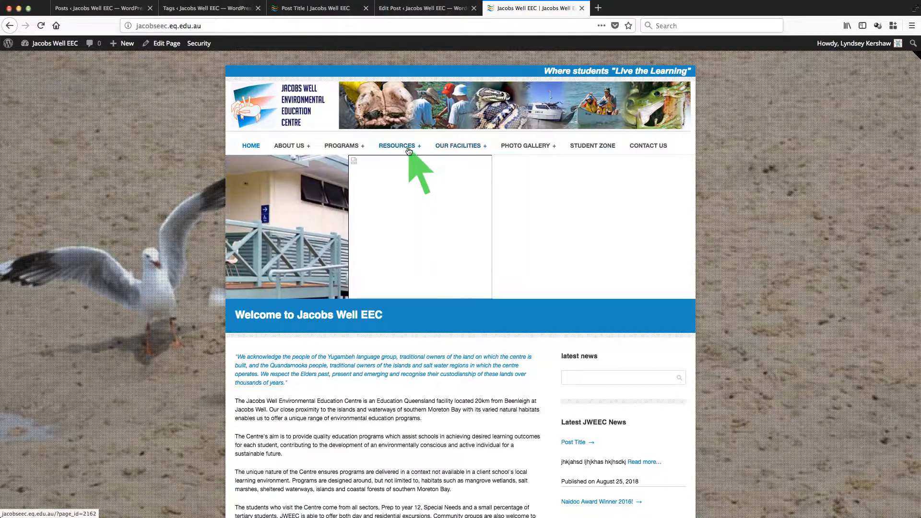
mouse_move(293, 149)
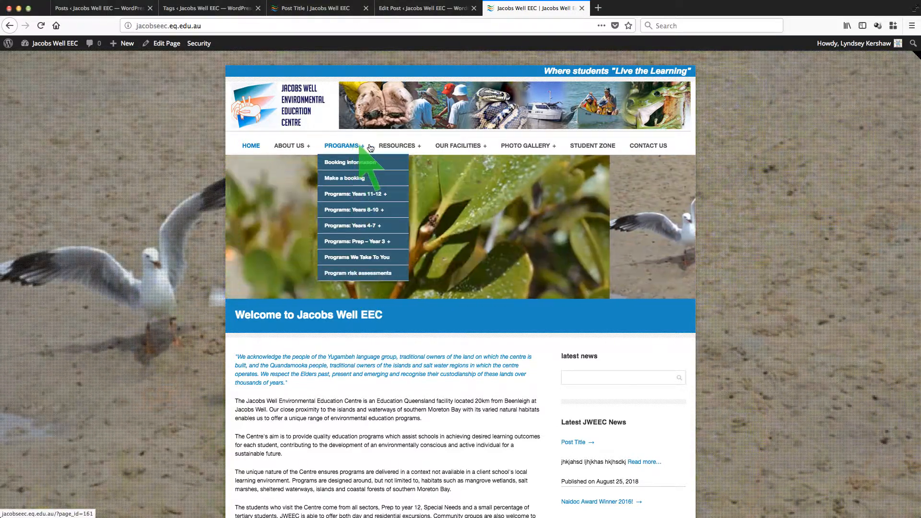
mouse_move(401, 148)
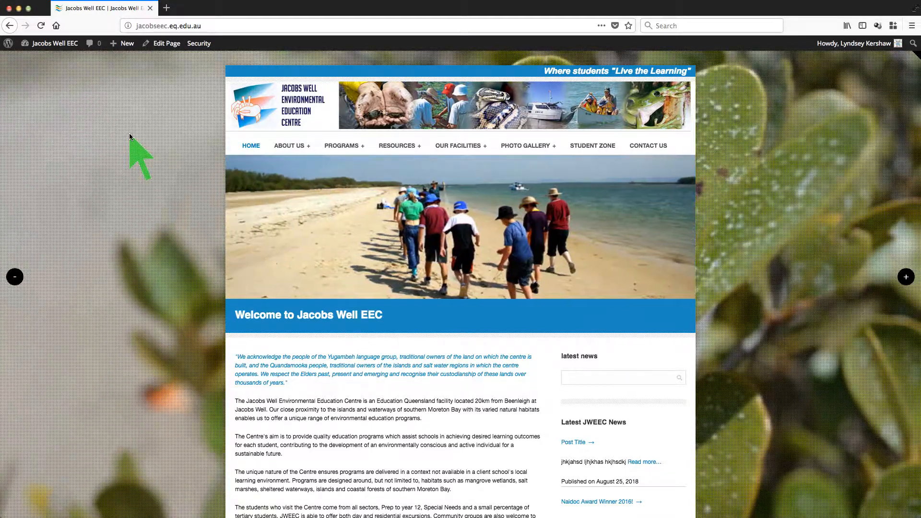
Step: Go to the admin Dashboard, then open Appearance > Menus
mouse_move(48, 43)
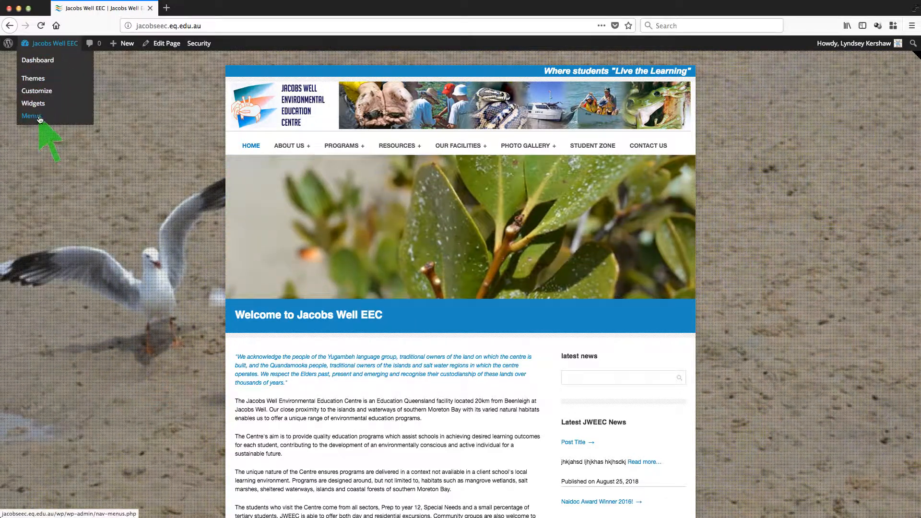
click(40, 63)
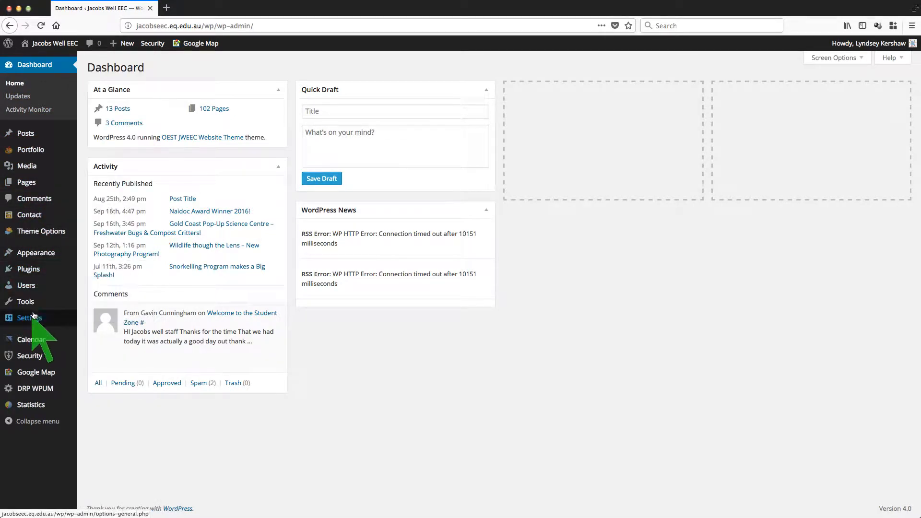
mouse_move(38, 255)
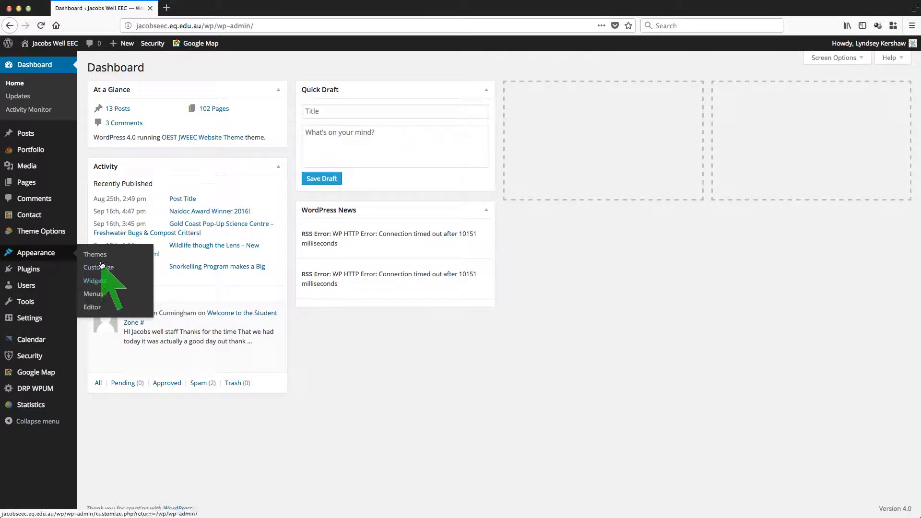
click(94, 294)
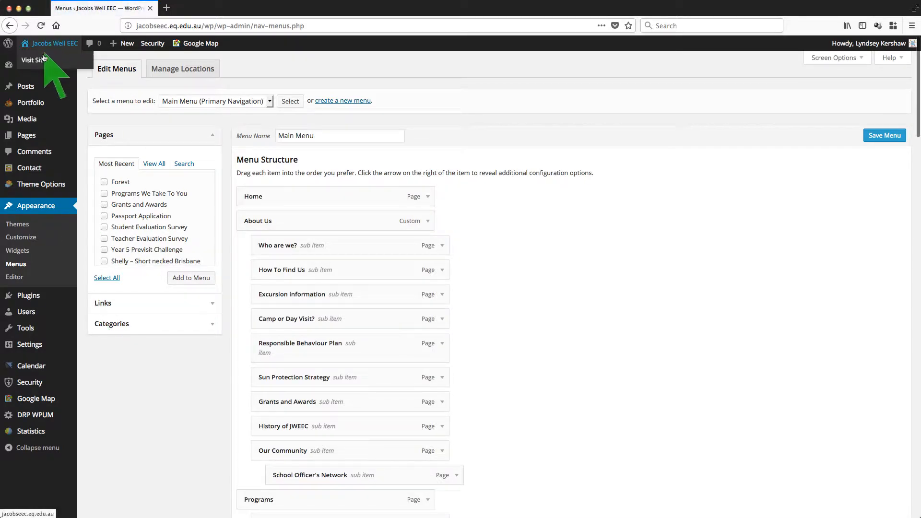
Step: Open the live Jacobs Well EEC site in a new browser tab via Visit Site
right_click(43, 61)
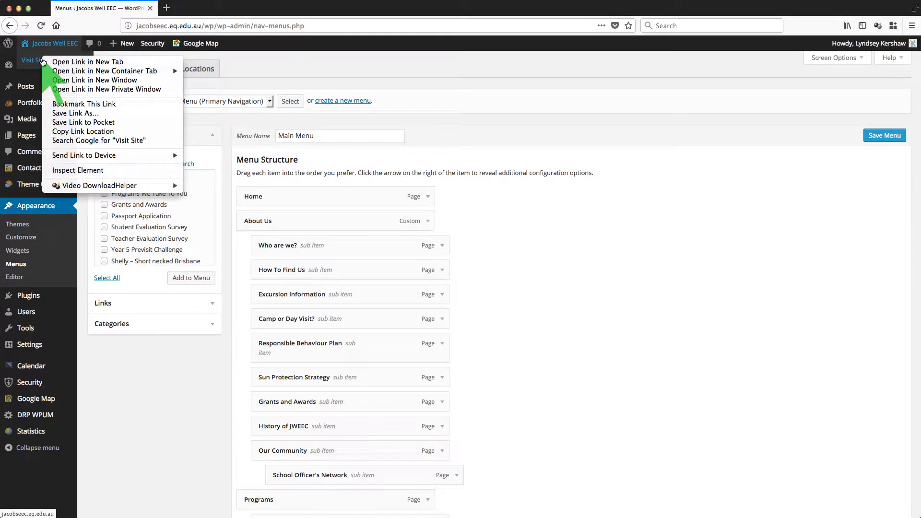
click(68, 62)
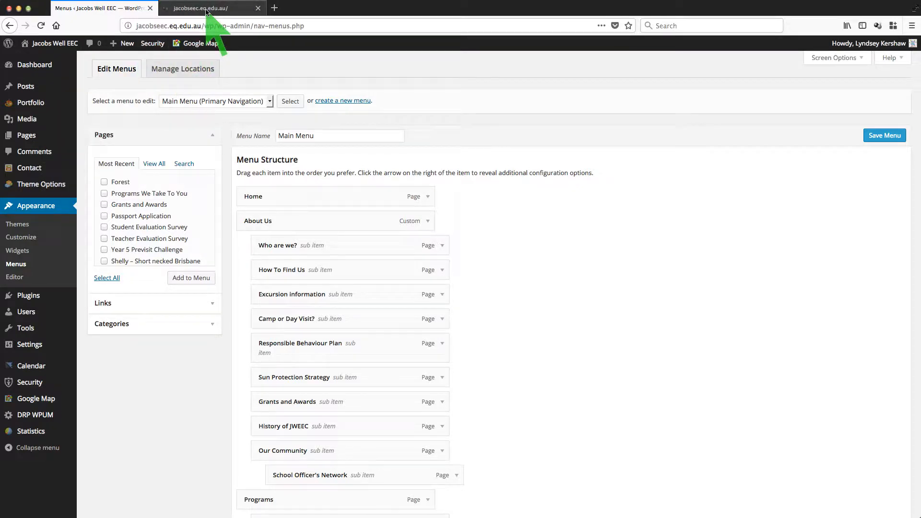
Step: Check the live site's Programs and About Us dropdowns, then return to the Menus tab
click(207, 10)
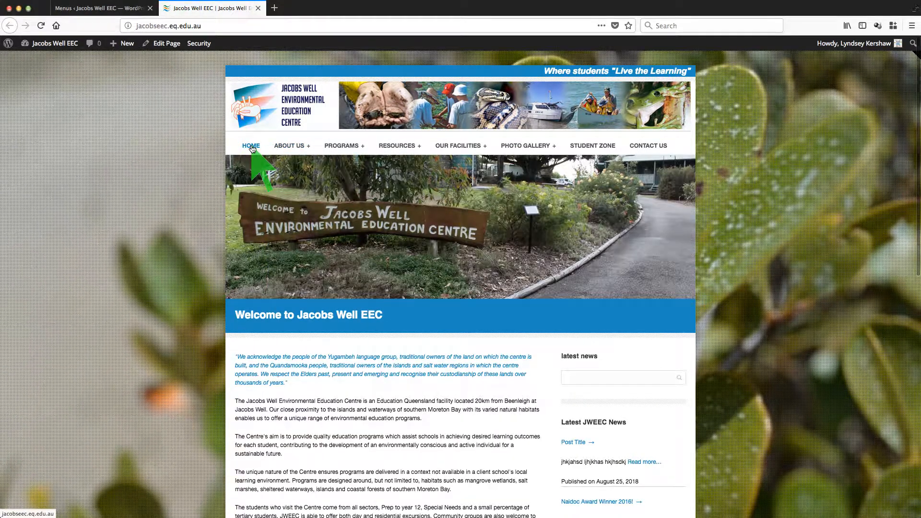
mouse_move(336, 147)
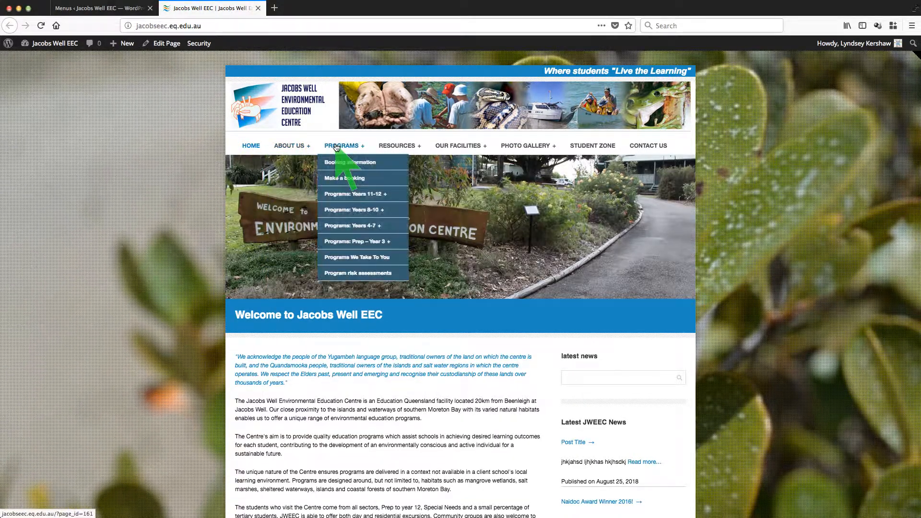
mouse_move(297, 147)
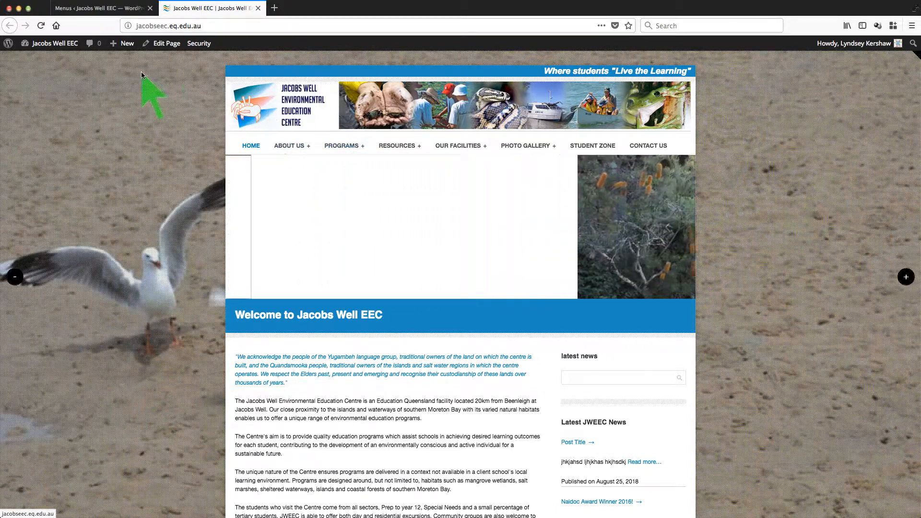
click(83, 12)
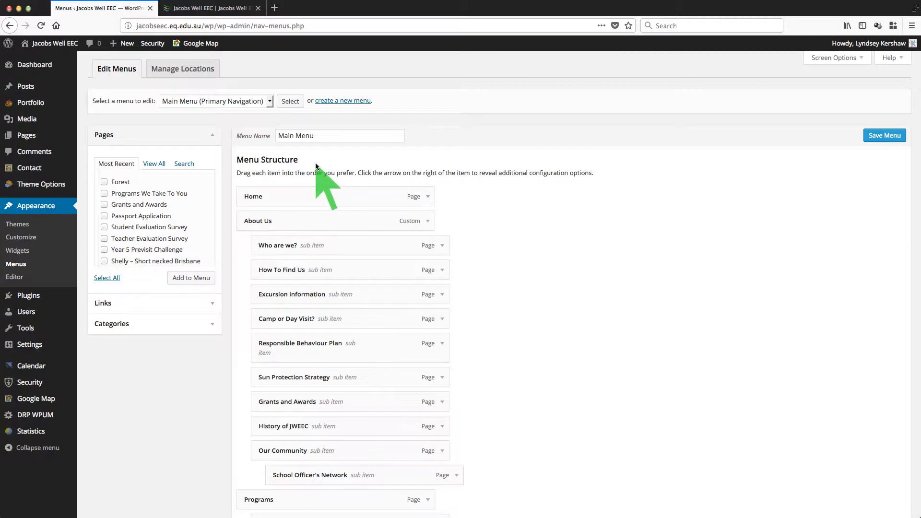
Step: Scroll through the Main Menu structure to review Programs and its sub items
scroll(593, 194, down, 1)
scroll(593, 196, down, 1)
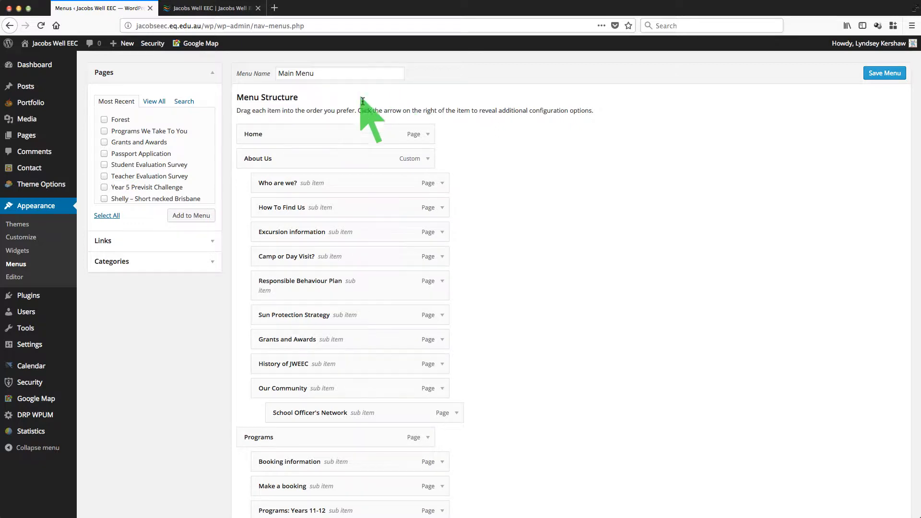
scroll(479, 139, down, 5)
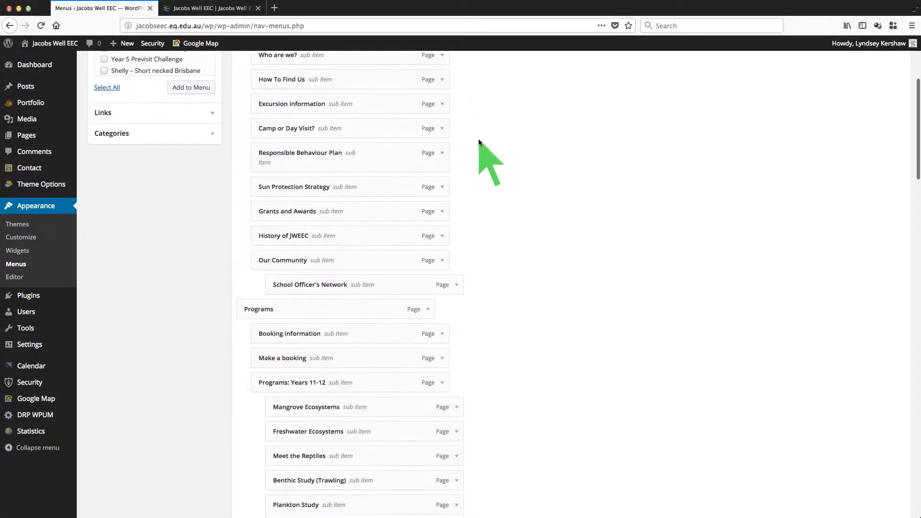
scroll(479, 139, up, 7)
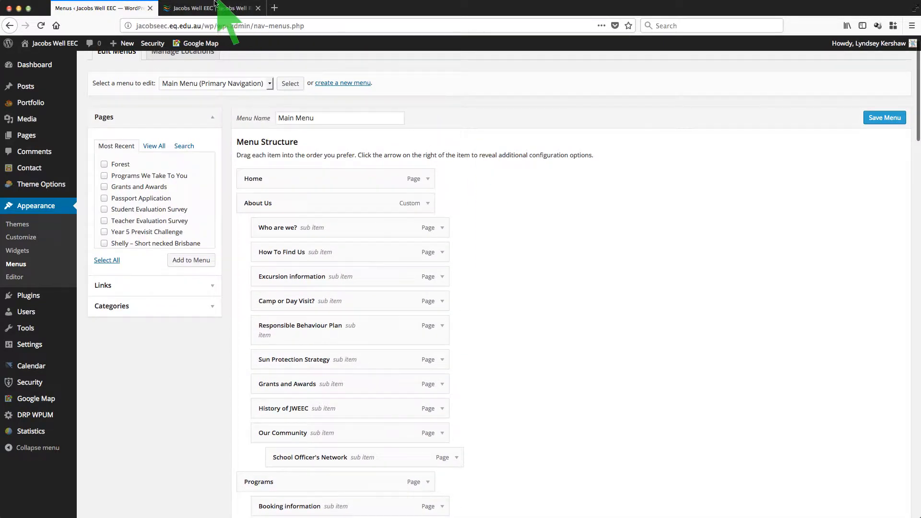
click(226, 9)
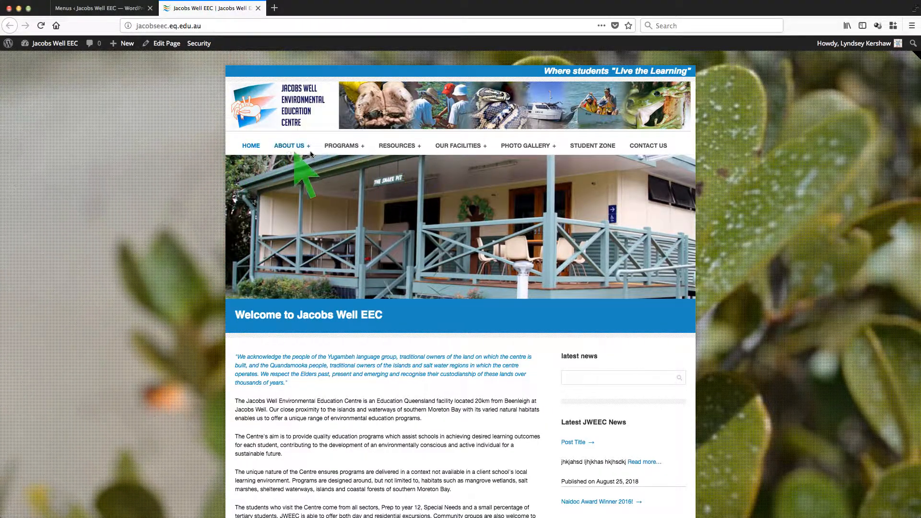
click(125, 11)
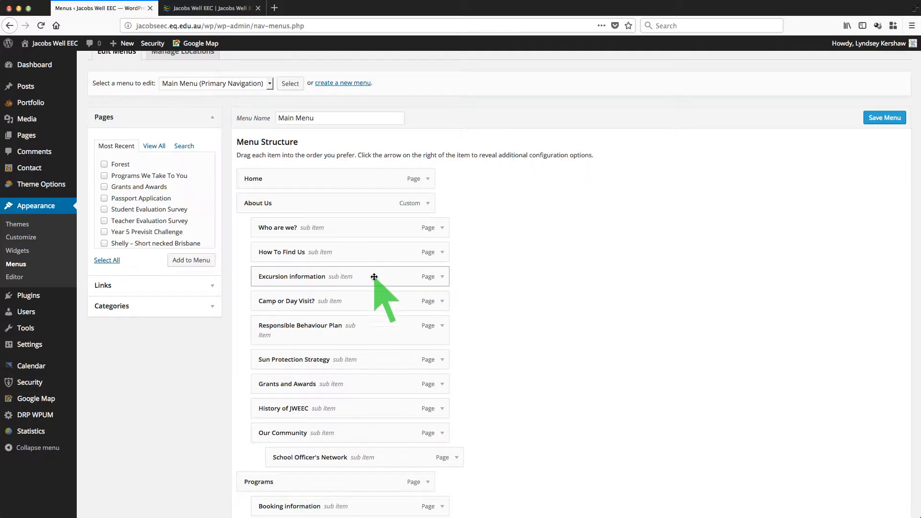
click(220, 9)
mouse_move(293, 144)
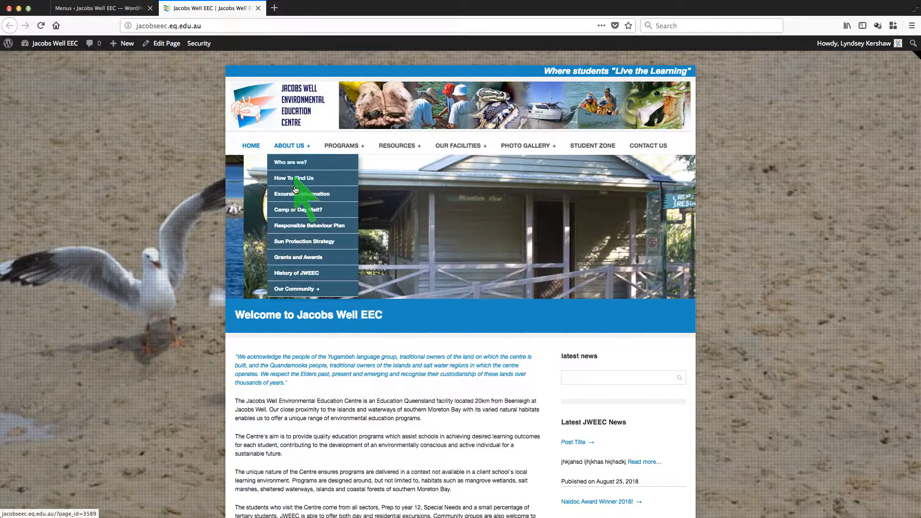
mouse_move(300, 288)
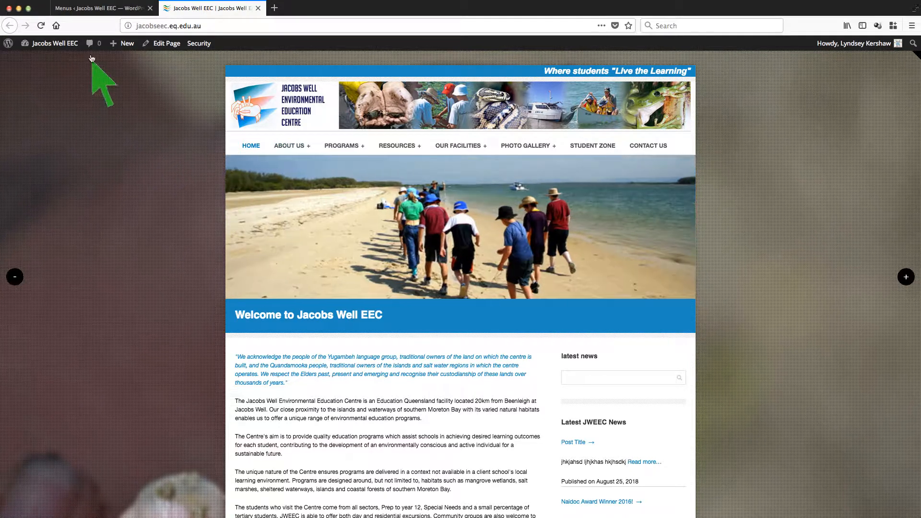
click(98, 9)
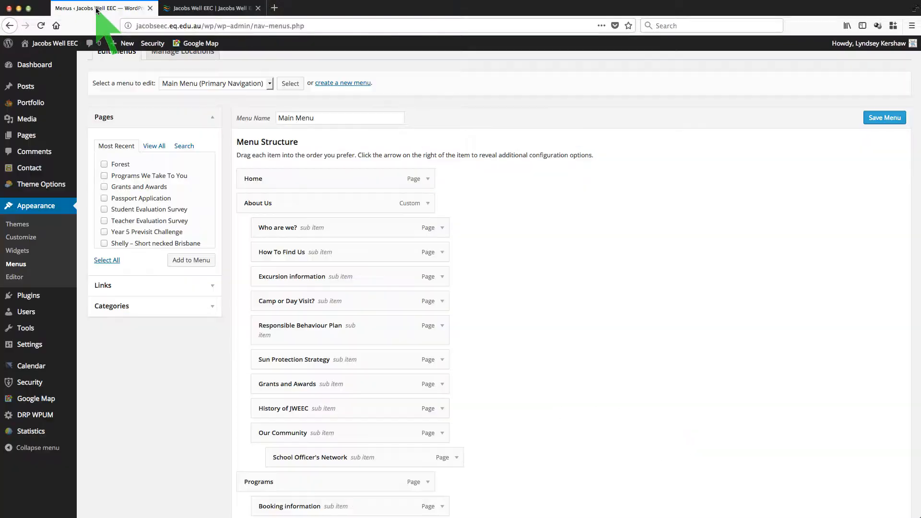
scroll(596, 304, down, 1)
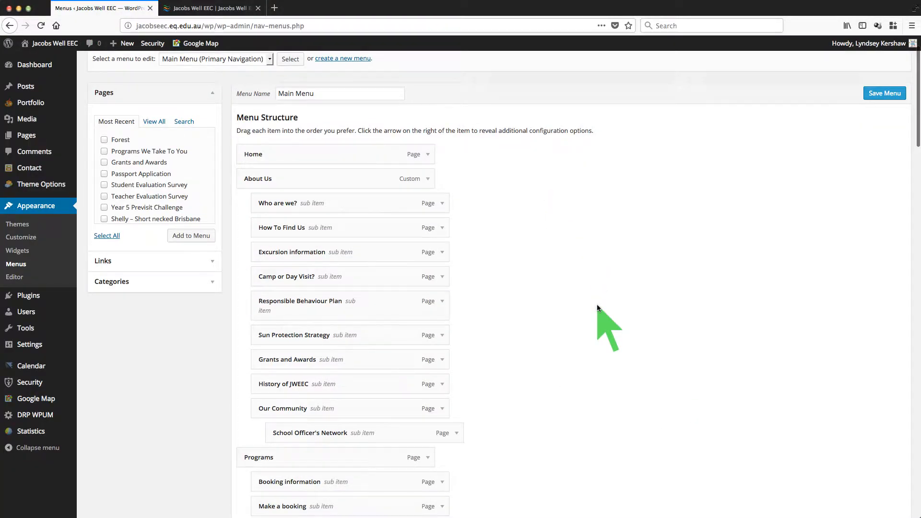
scroll(596, 304, down, 12)
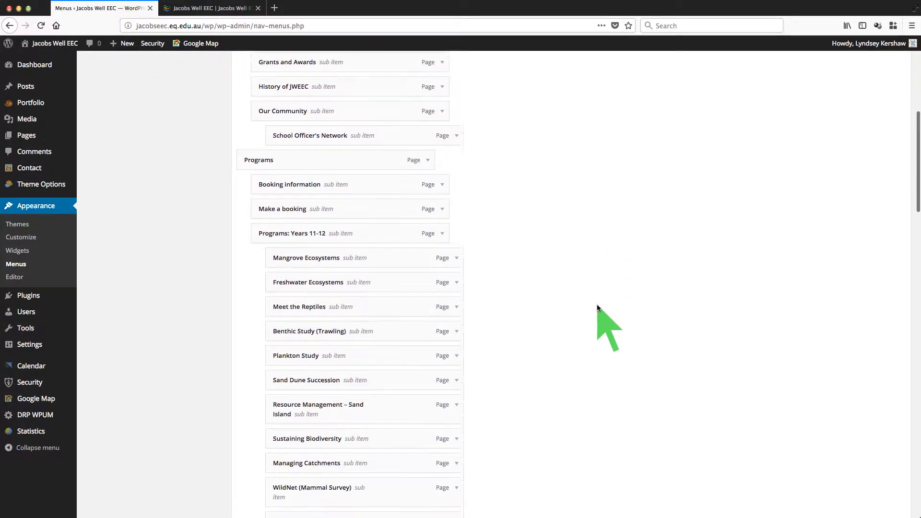
scroll(597, 304, up, 12)
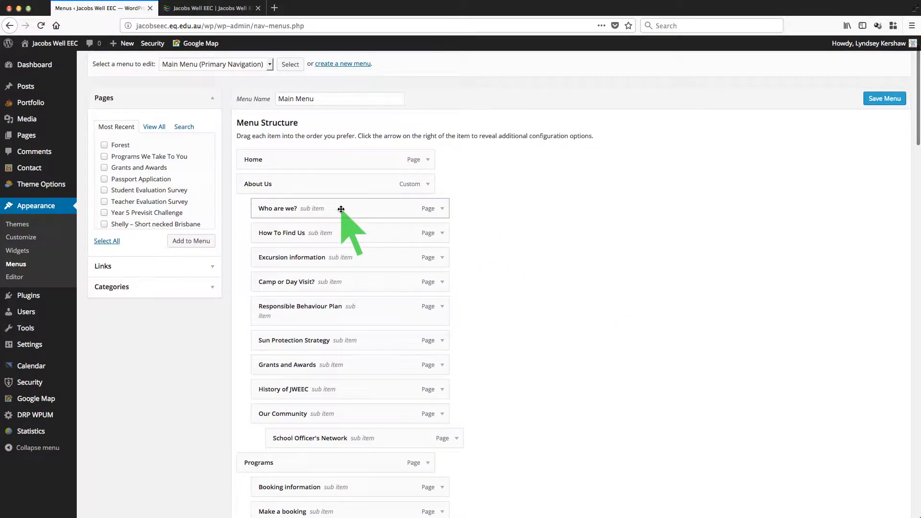
drag(326, 218, 350, 233)
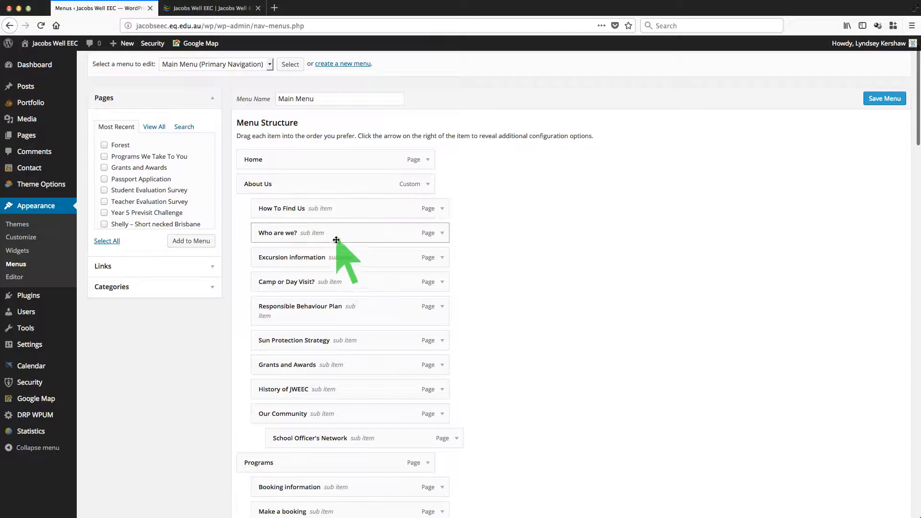
click(236, 8)
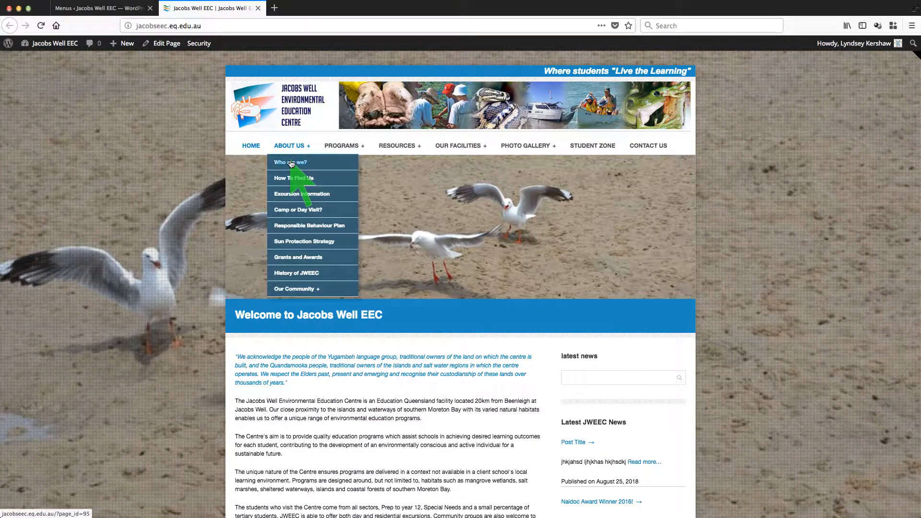
click(114, 7)
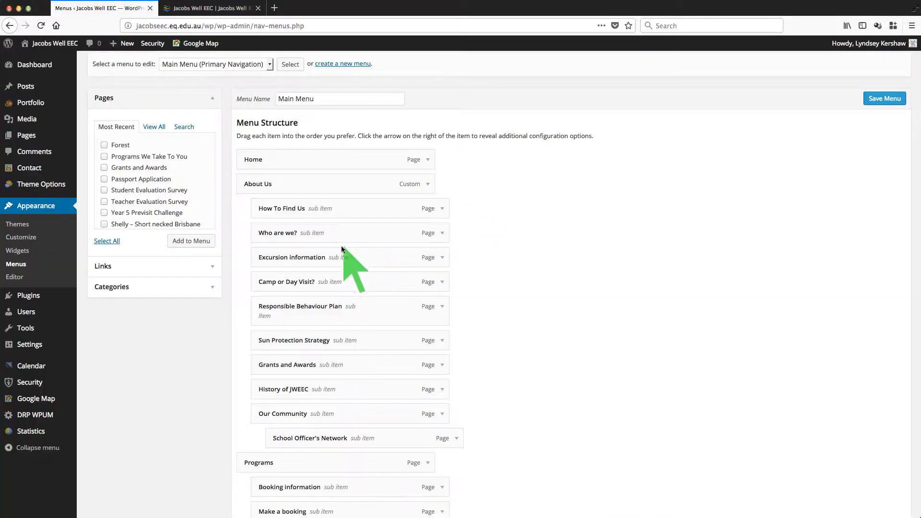
drag(334, 233, 335, 208)
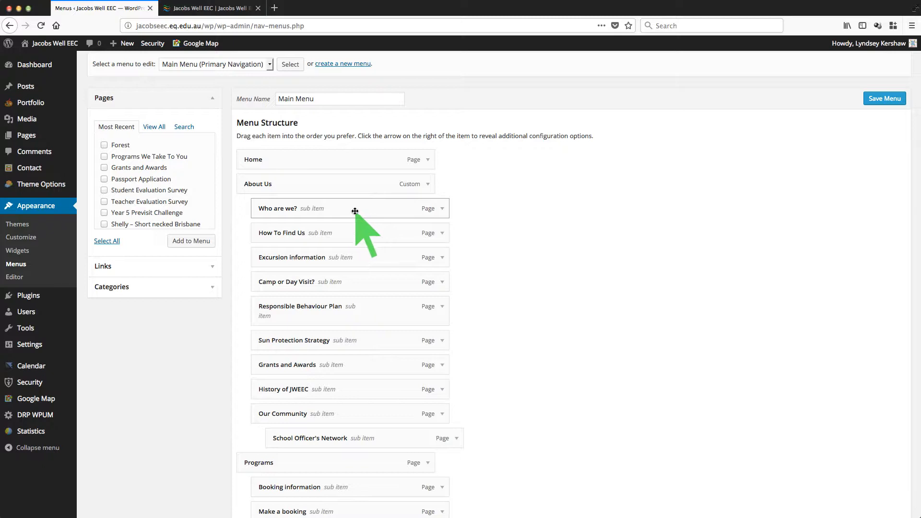
scroll(569, 260, down, 2)
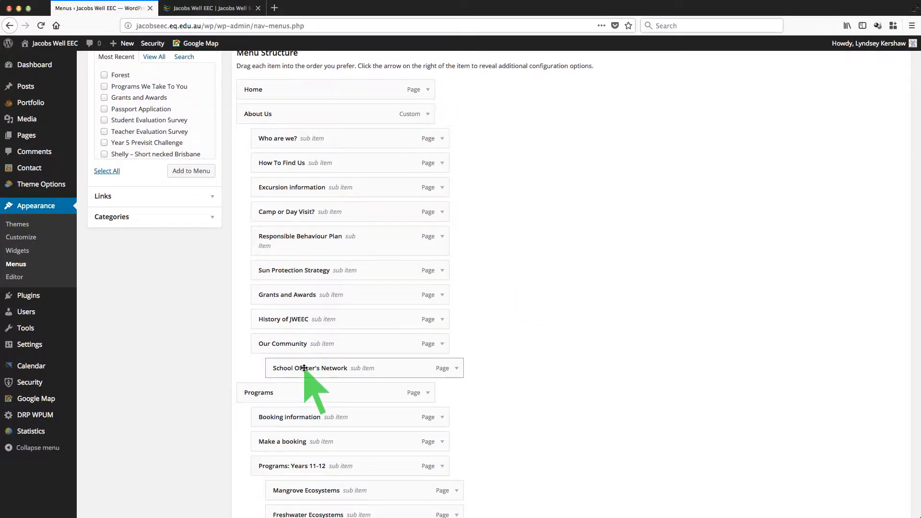
drag(304, 368, 293, 368)
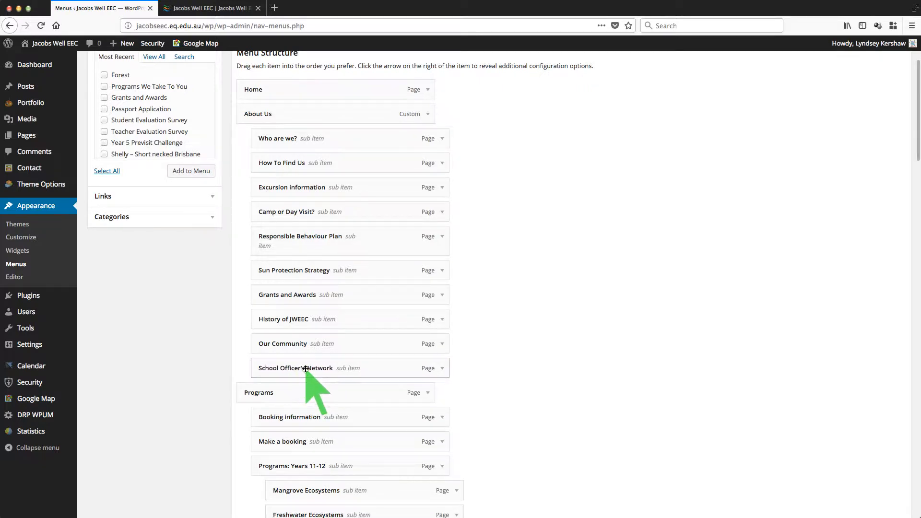
click(206, 8)
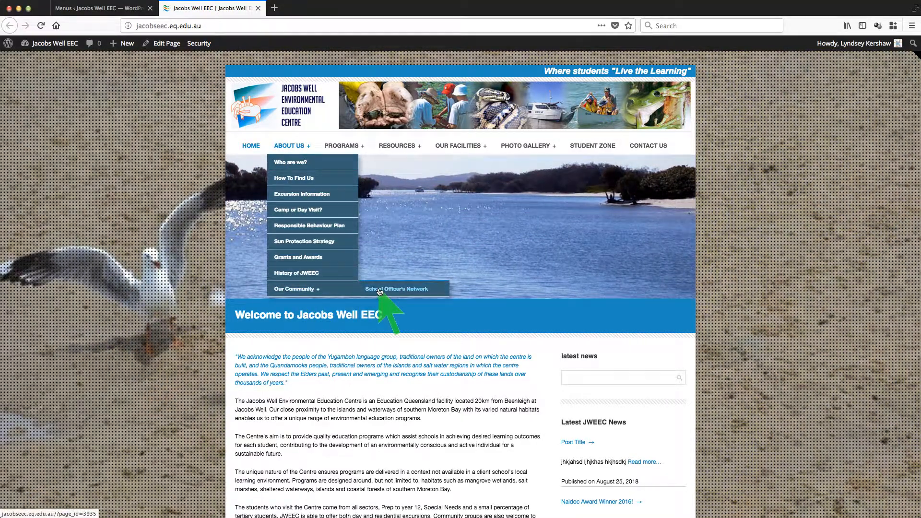
click(130, 9)
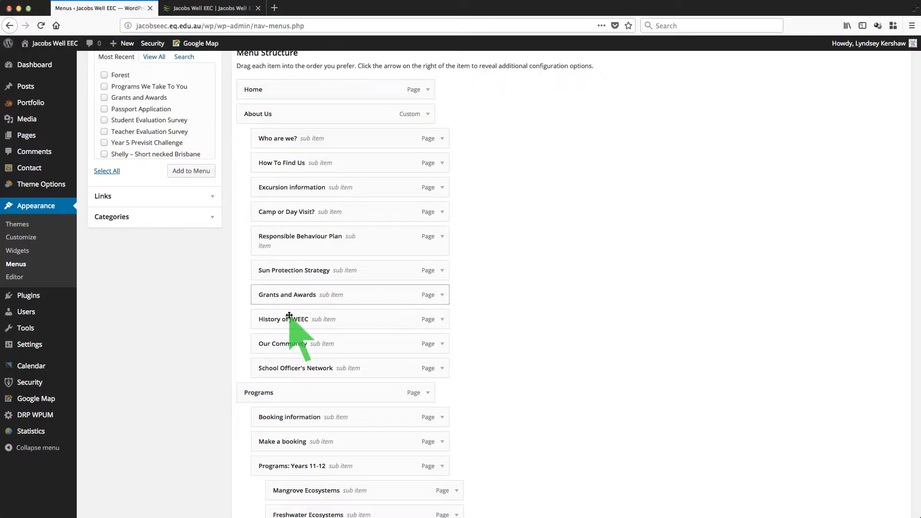
drag(313, 369, 315, 371)
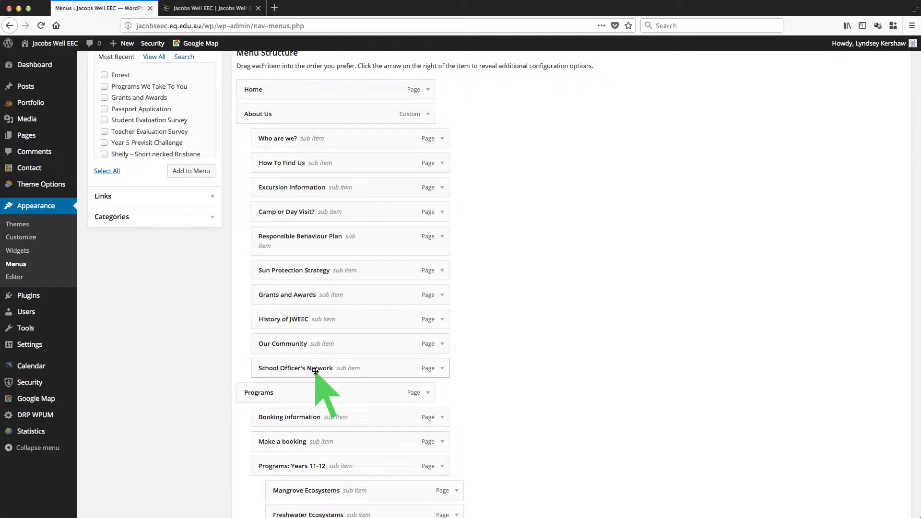
click(214, 9)
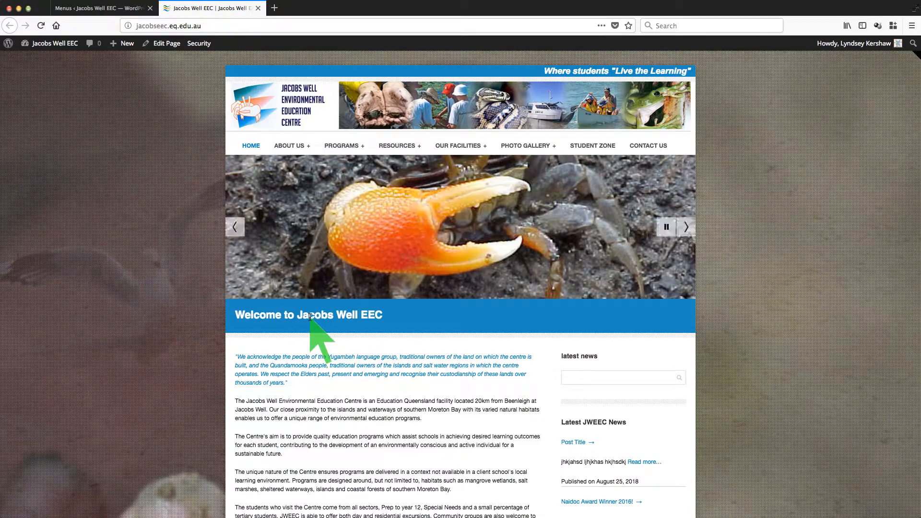
mouse_move(292, 148)
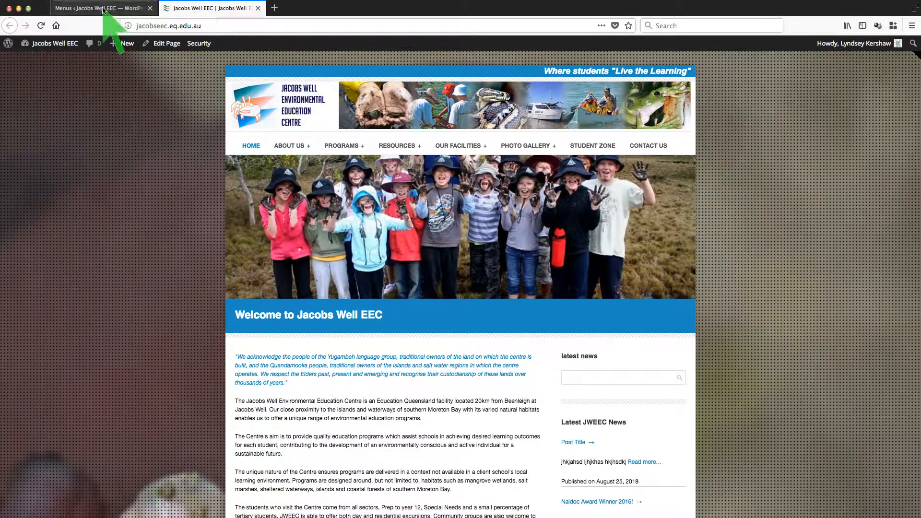
click(119, 5)
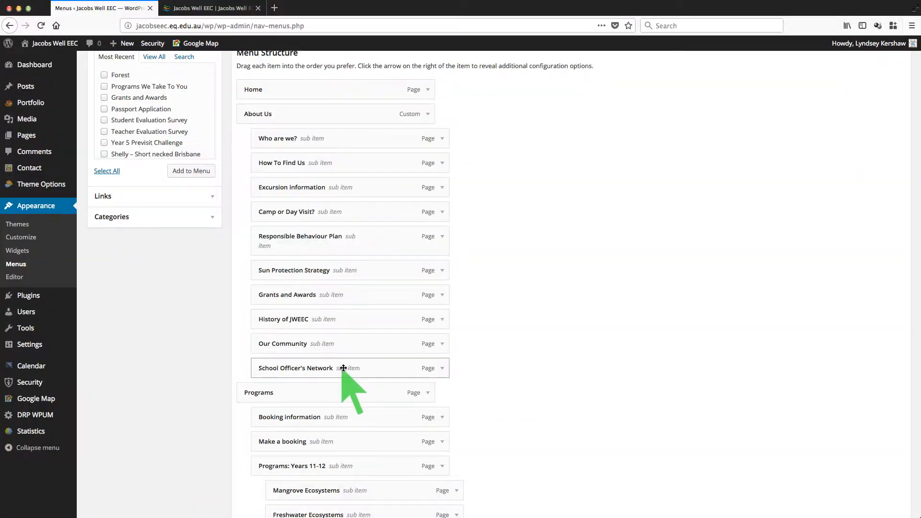
drag(343, 368, 358, 368)
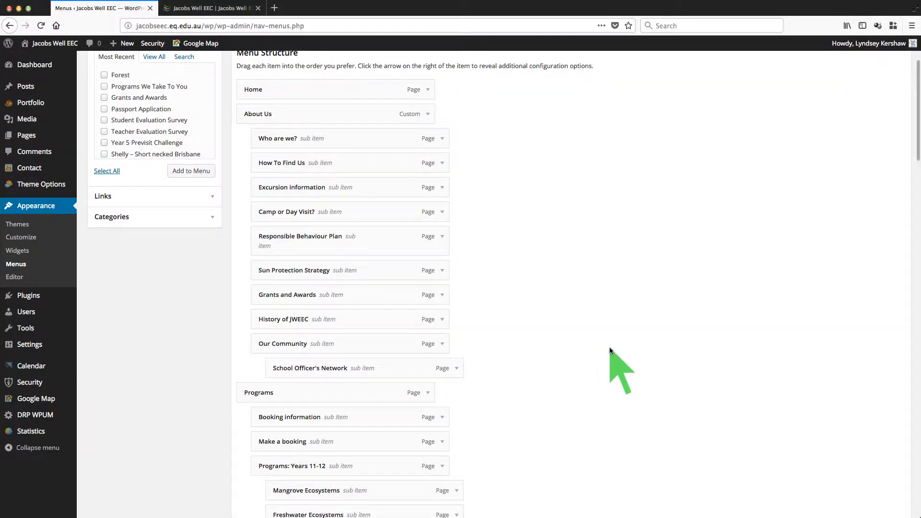
scroll(610, 348, up, 3)
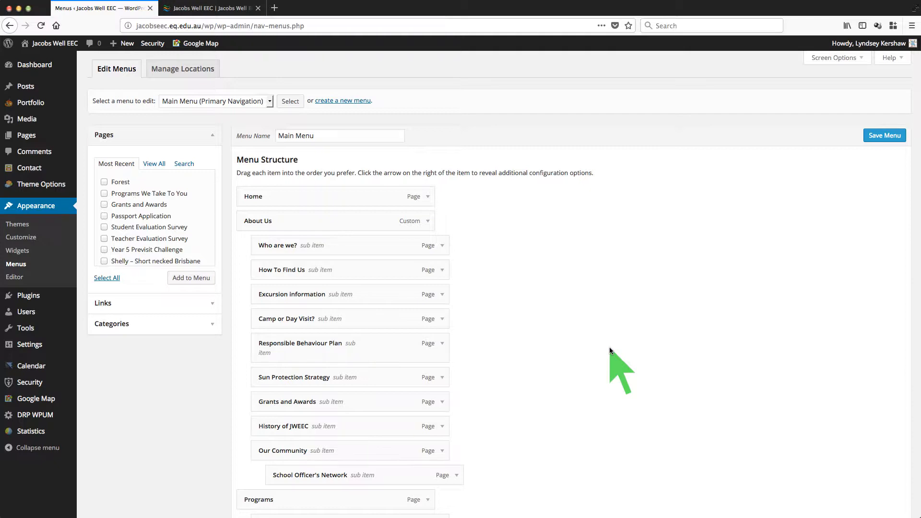
scroll(609, 346, down, 1)
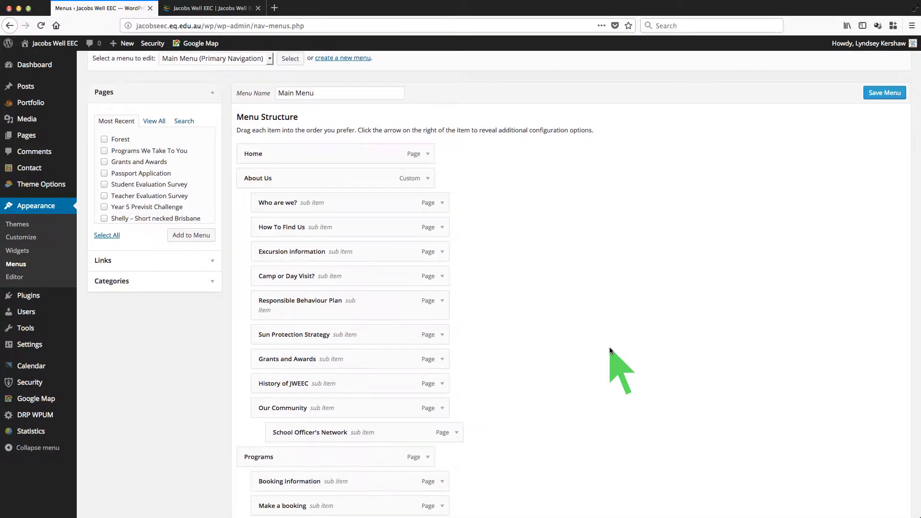
scroll(609, 347, down, 15)
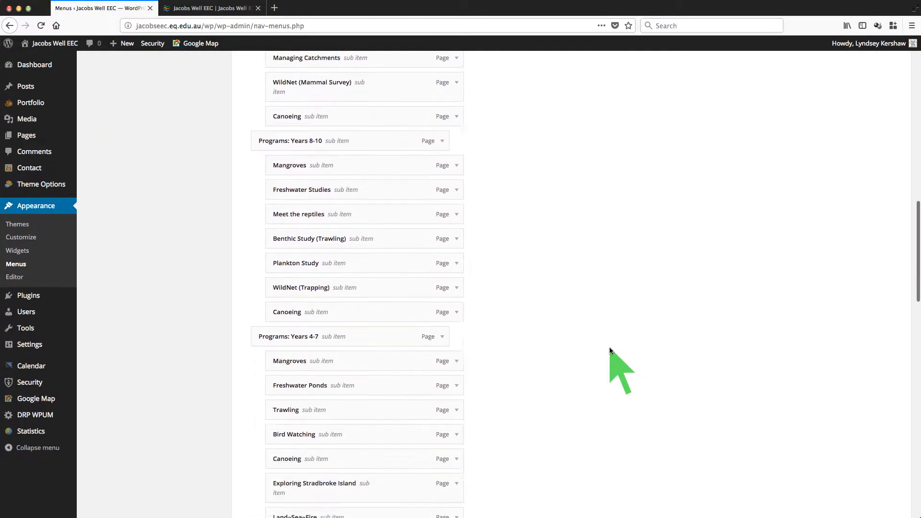
scroll(609, 347, down, 15)
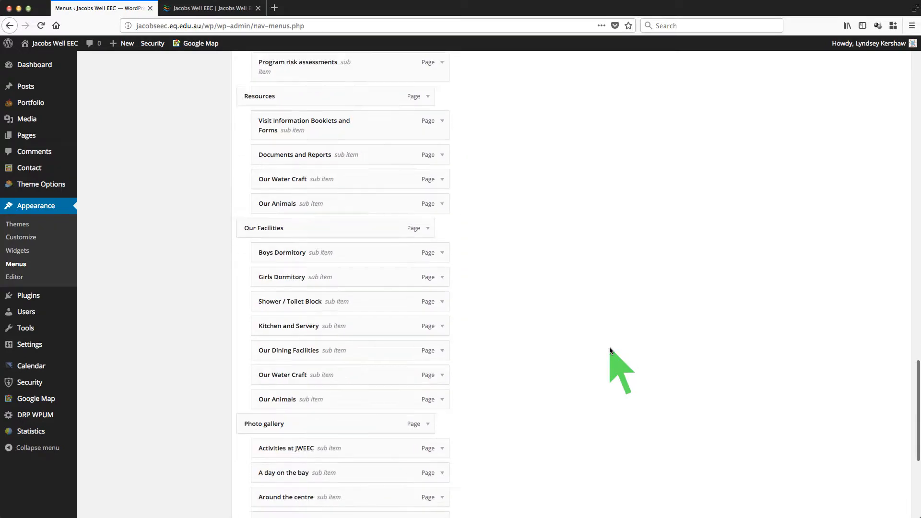
scroll(609, 347, down, 4)
scroll(609, 346, up, 1)
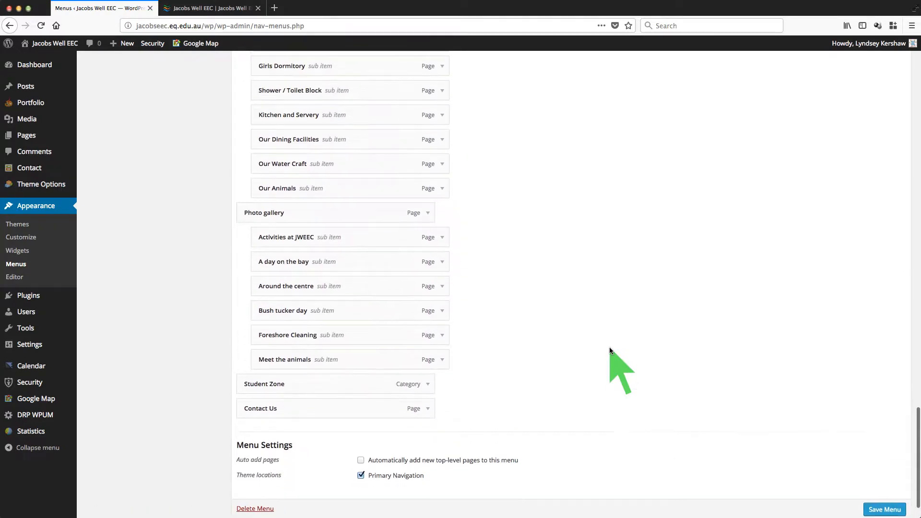
scroll(609, 347, up, 9)
scroll(609, 346, down, 10)
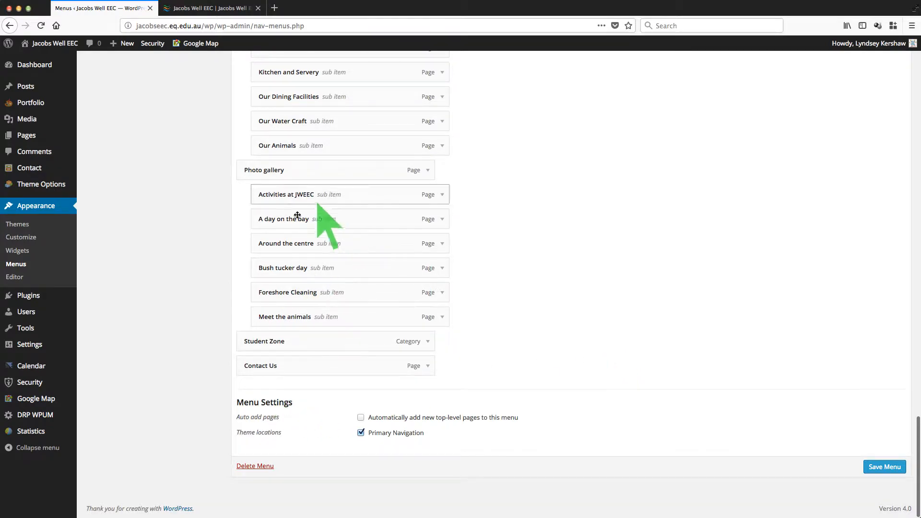
scroll(572, 234, up, 15)
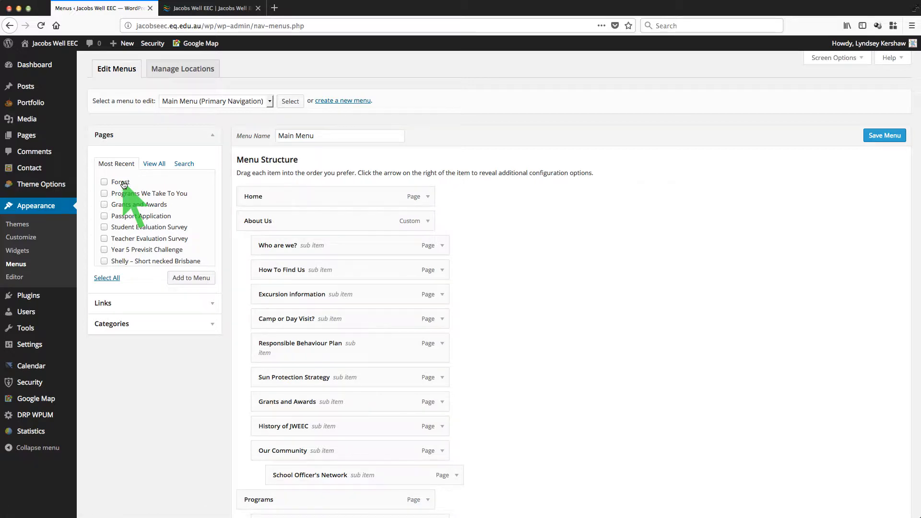
Step: List all pages in the Pages box and page back to page 1, where Forest is listed
click(157, 165)
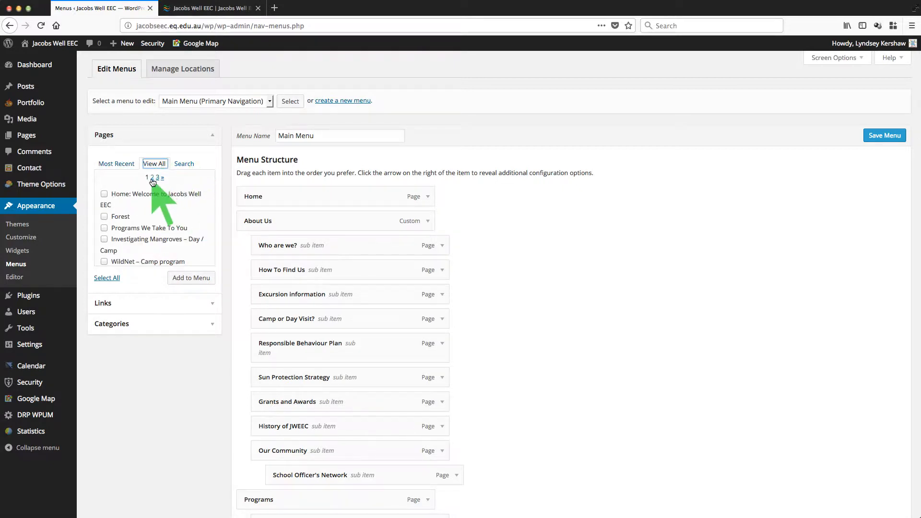
click(153, 179)
click(160, 177)
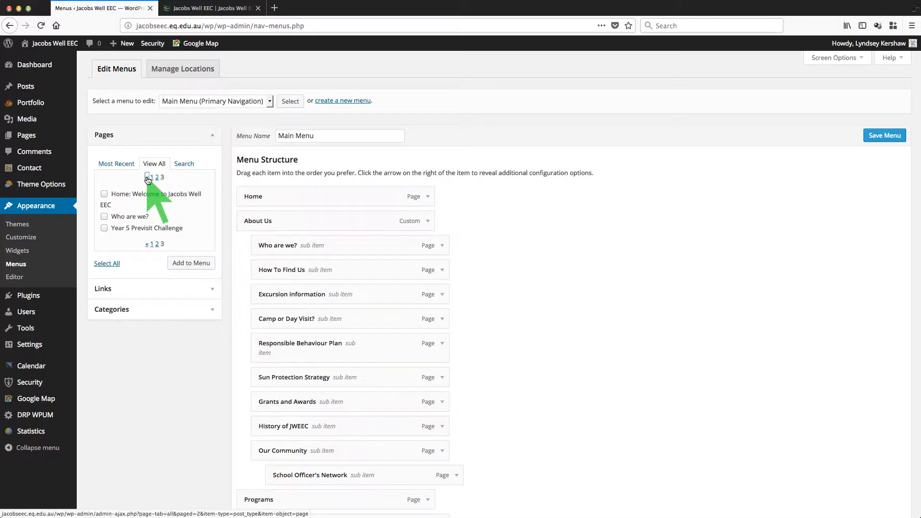
click(147, 178)
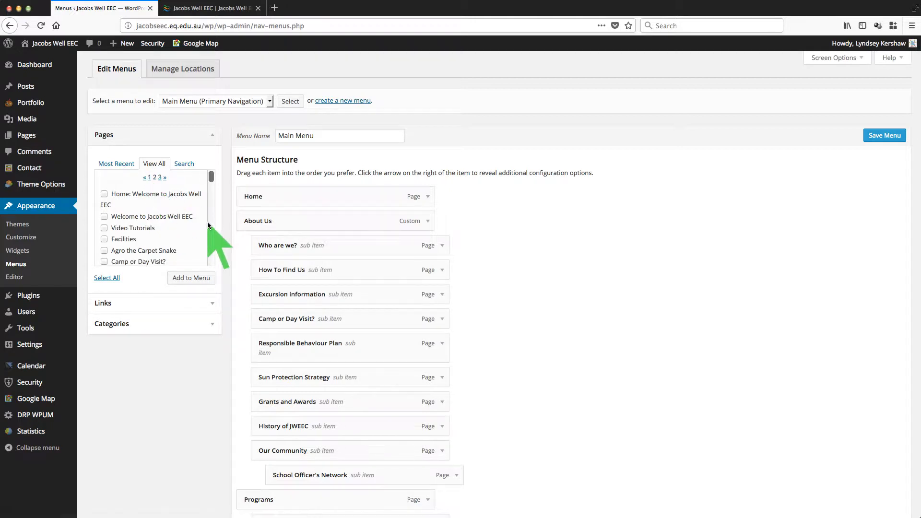
click(150, 177)
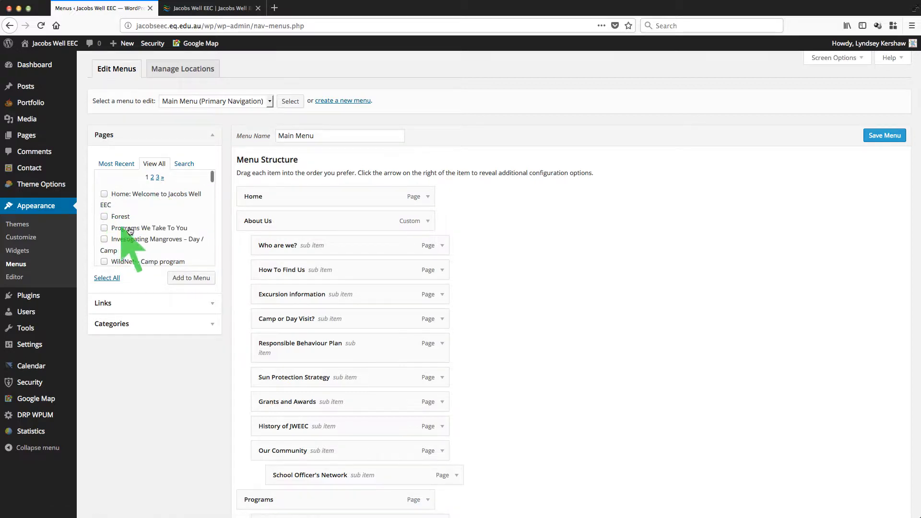
scroll(105, 202, down, 1)
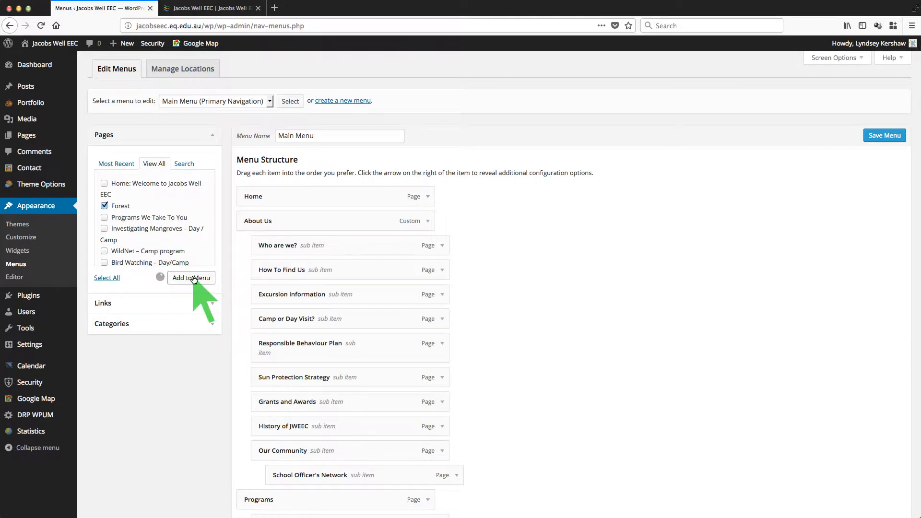
scroll(466, 311, down, 20)
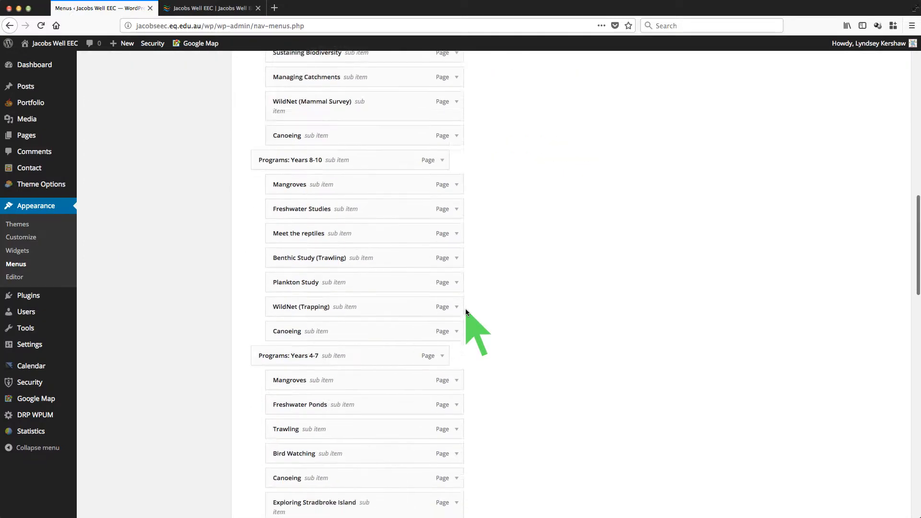
scroll(465, 309, down, 4)
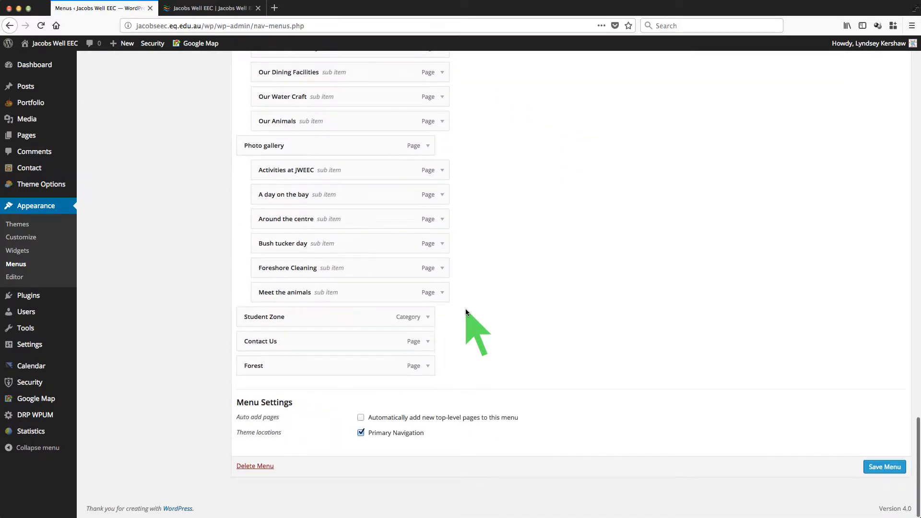
drag(301, 370, 305, 392)
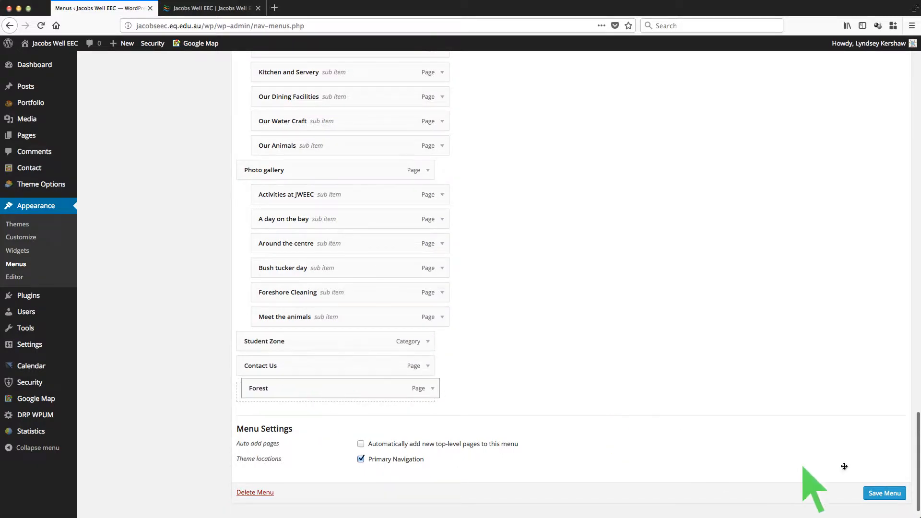
click(207, 7)
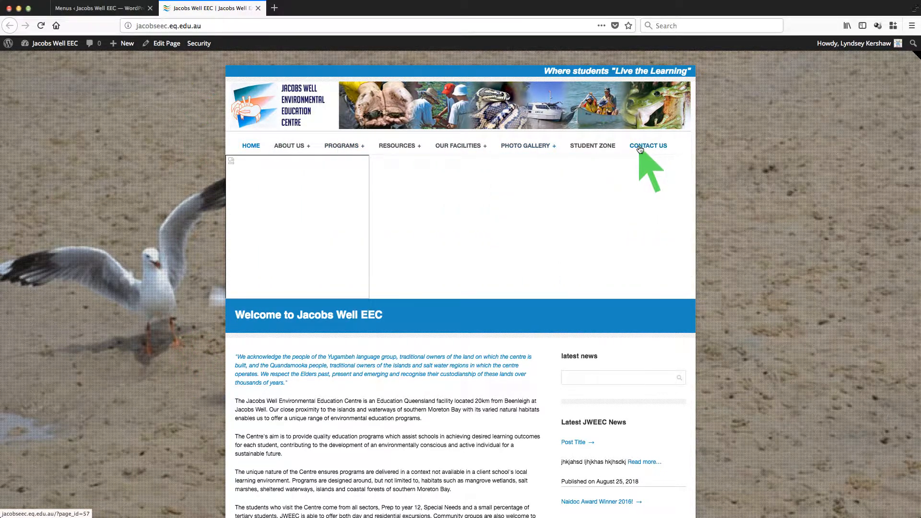
mouse_move(542, 146)
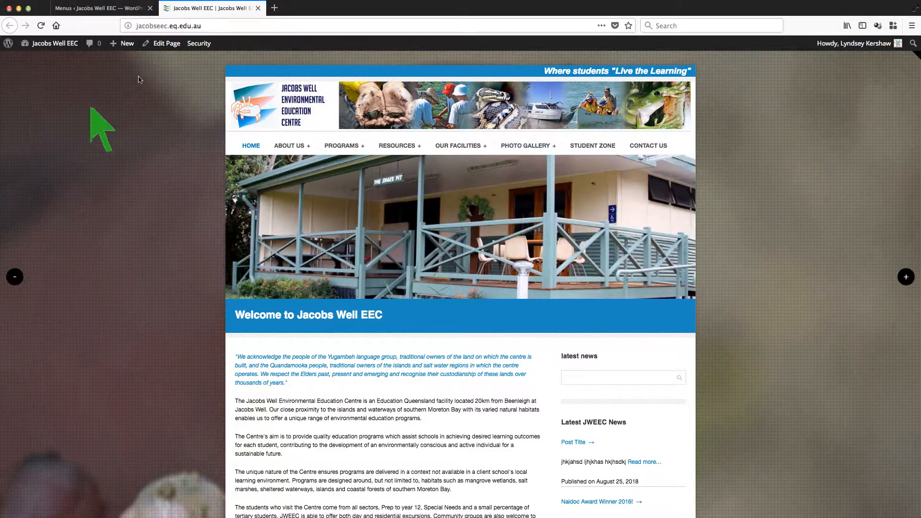
click(109, 10)
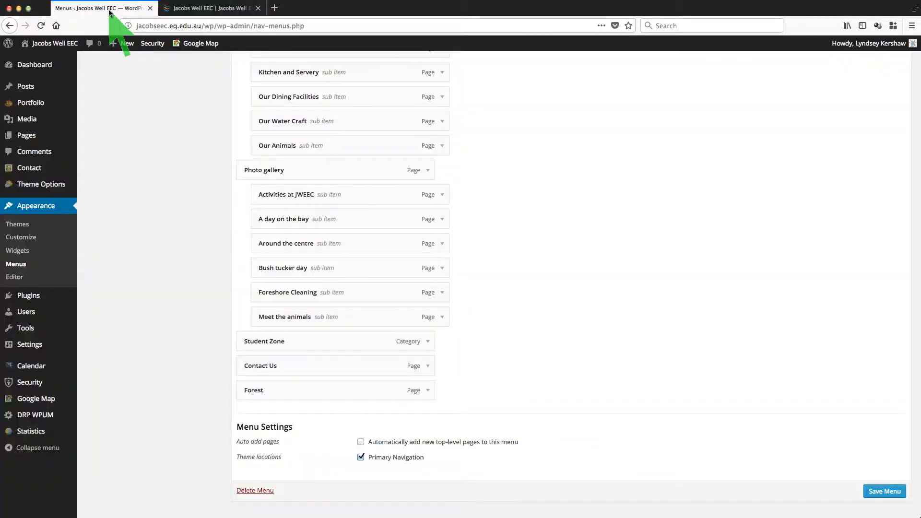
scroll(142, 213, up, 15)
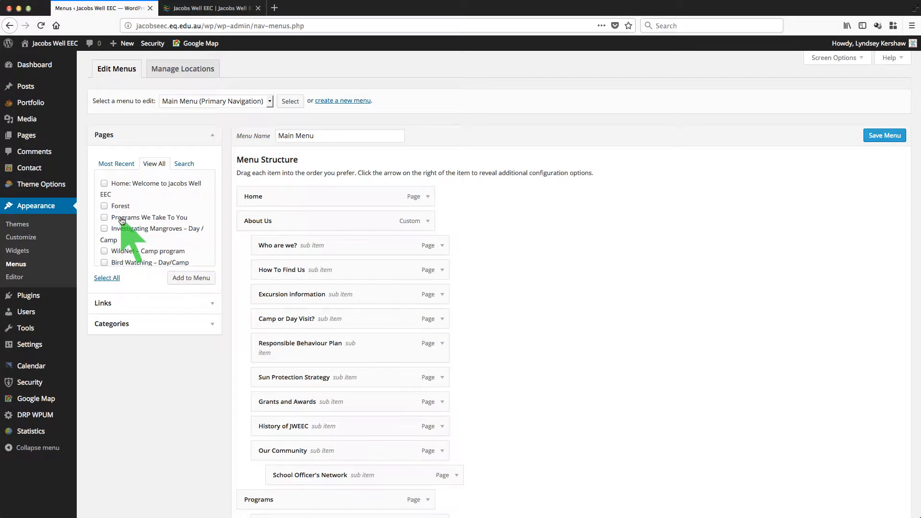
Step: Show the most recent pages, drag the Forest menu item, and expand its settings
click(113, 165)
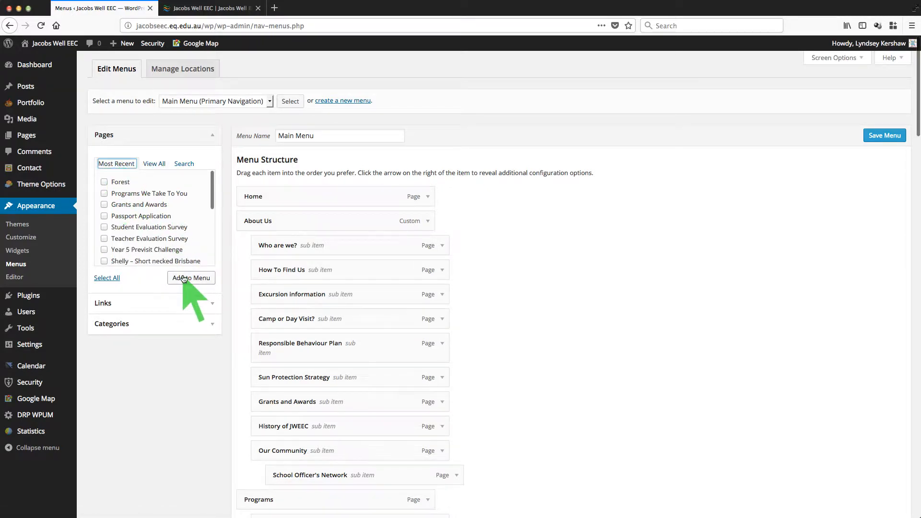
scroll(587, 310, down, 10)
scroll(587, 309, down, 10)
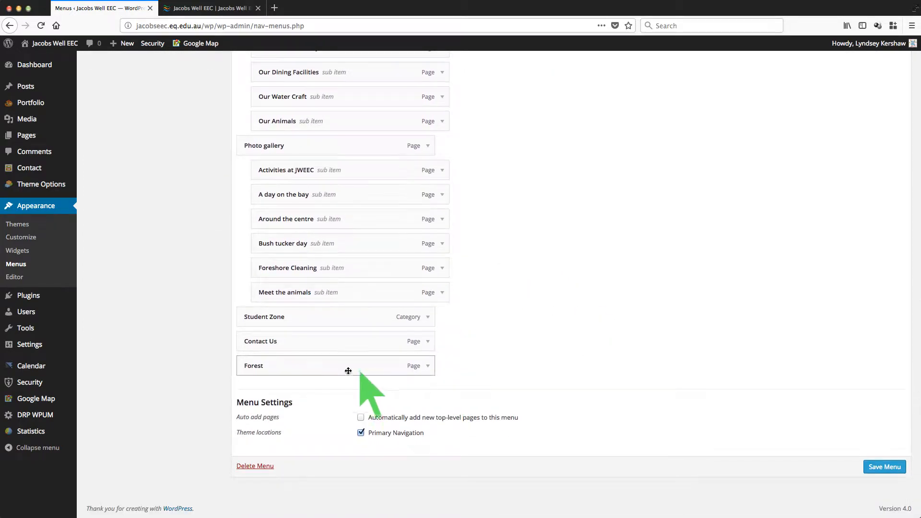
drag(317, 371, 320, 396)
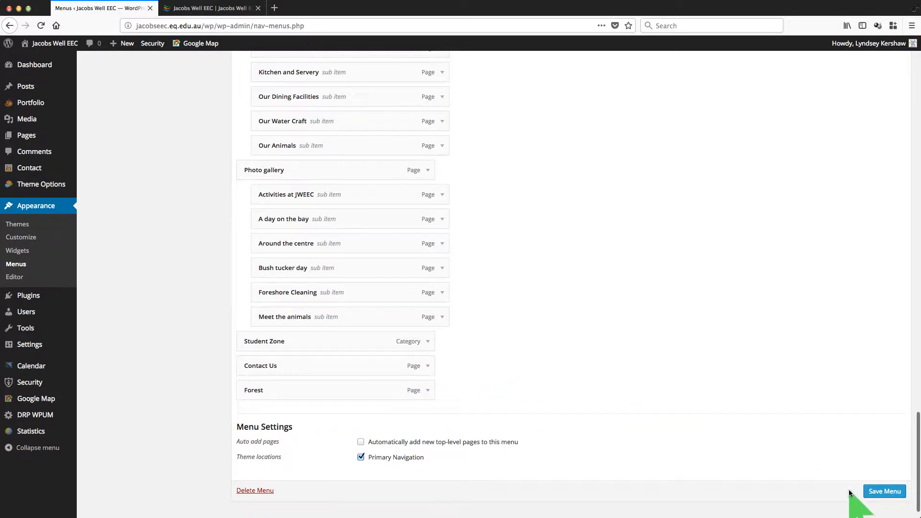
click(428, 392)
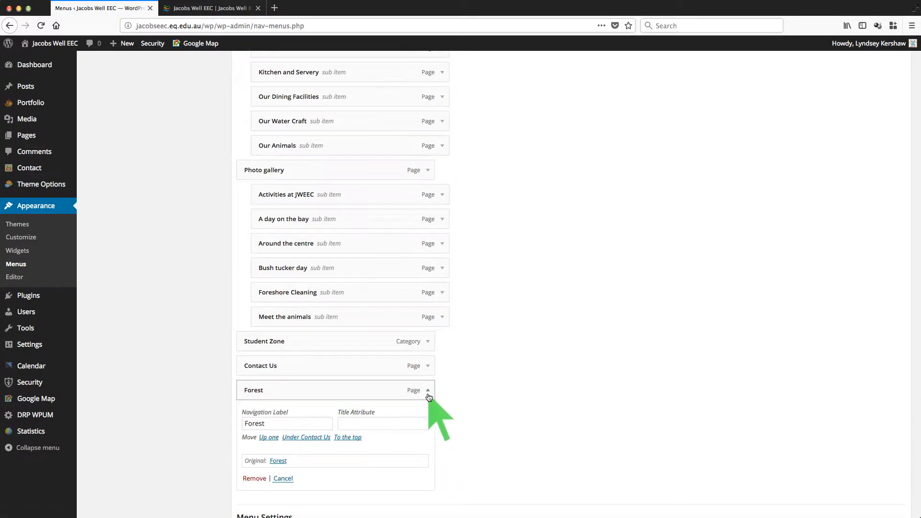
Step: Remove the Forest item so the Main Menu ends with Contact Us
click(427, 392)
click(428, 391)
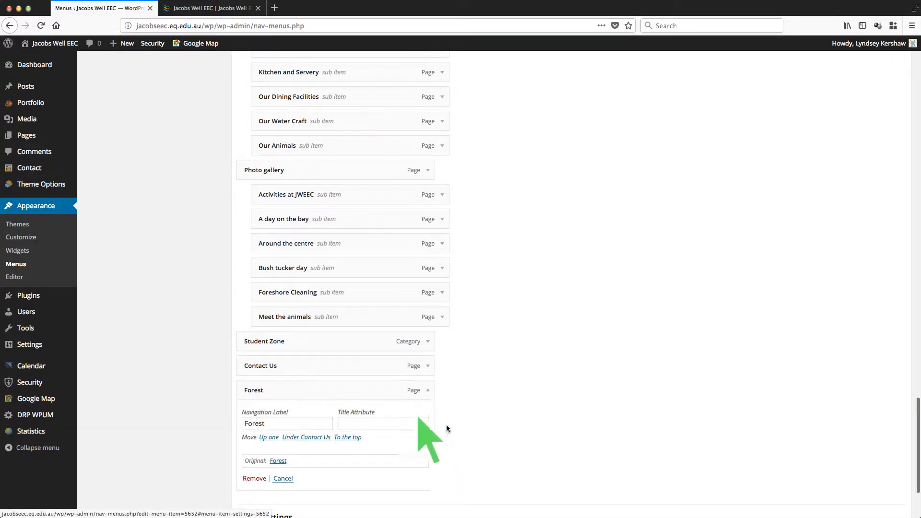
scroll(480, 456, down, 3)
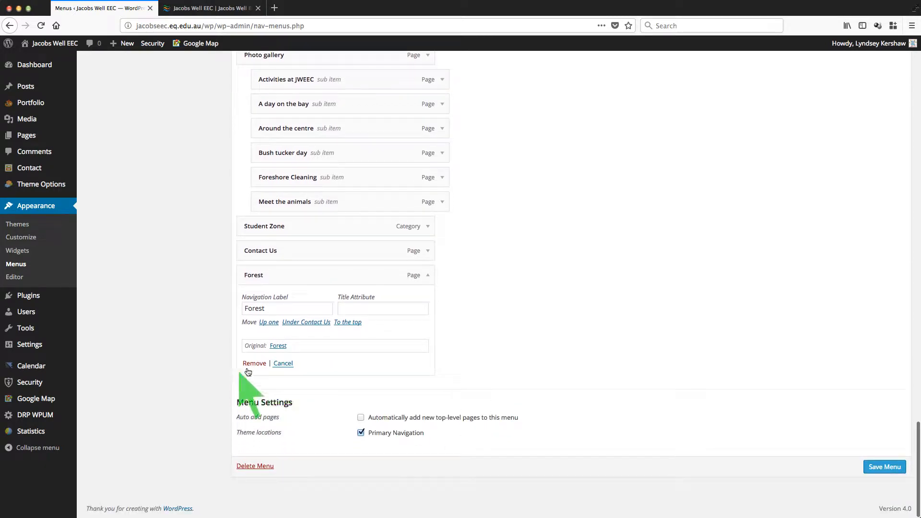
click(255, 363)
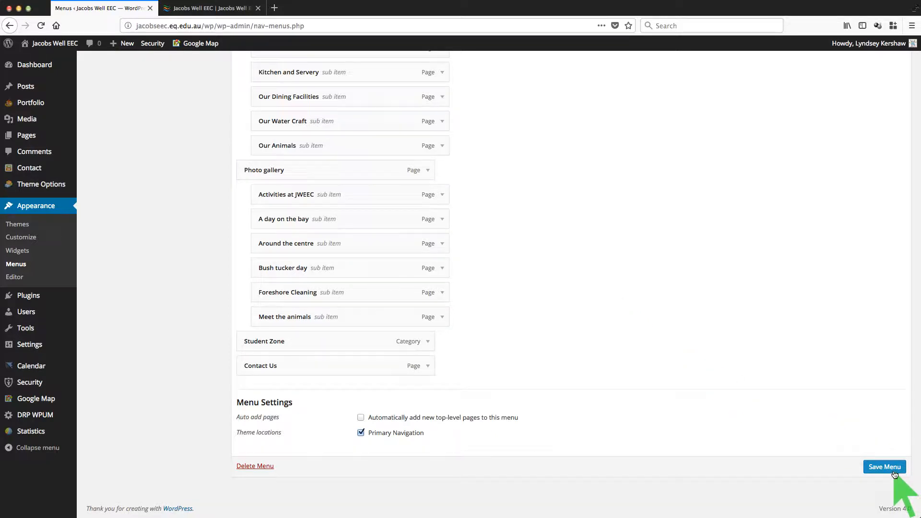
scroll(740, 373, up, 20)
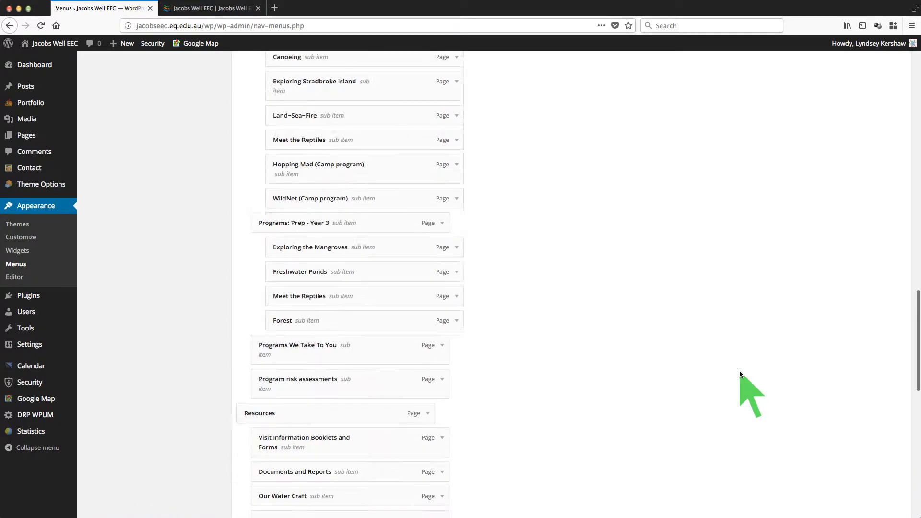
scroll(740, 374, up, 10)
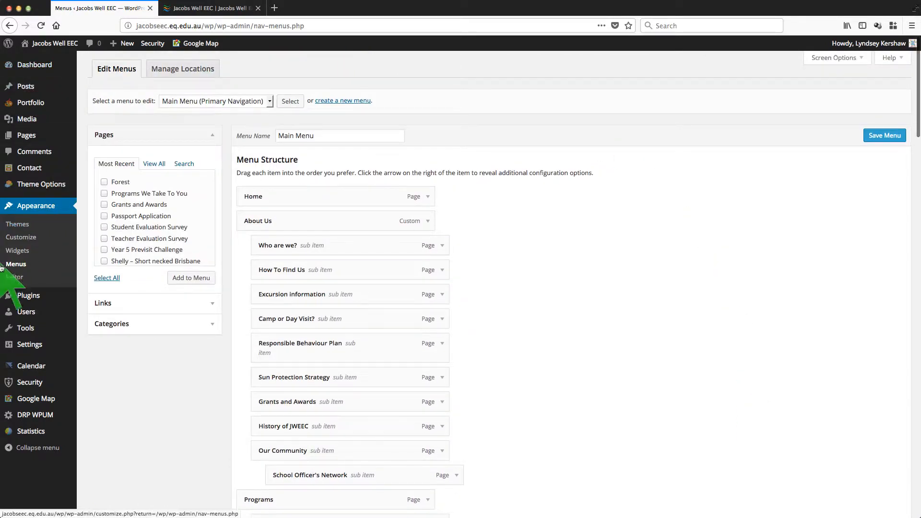
Step: Reload Menus discarding unsaved changes, review the menu, and check the live site before returning
click(28, 268)
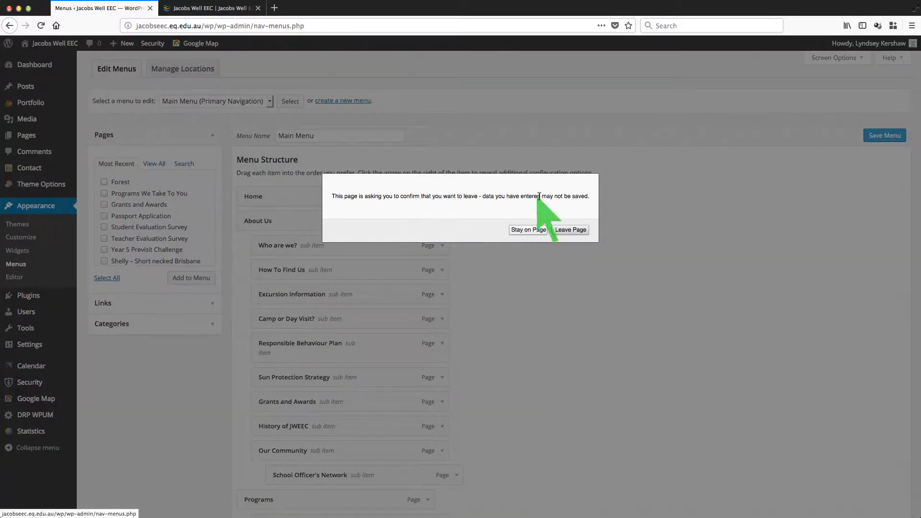
click(577, 229)
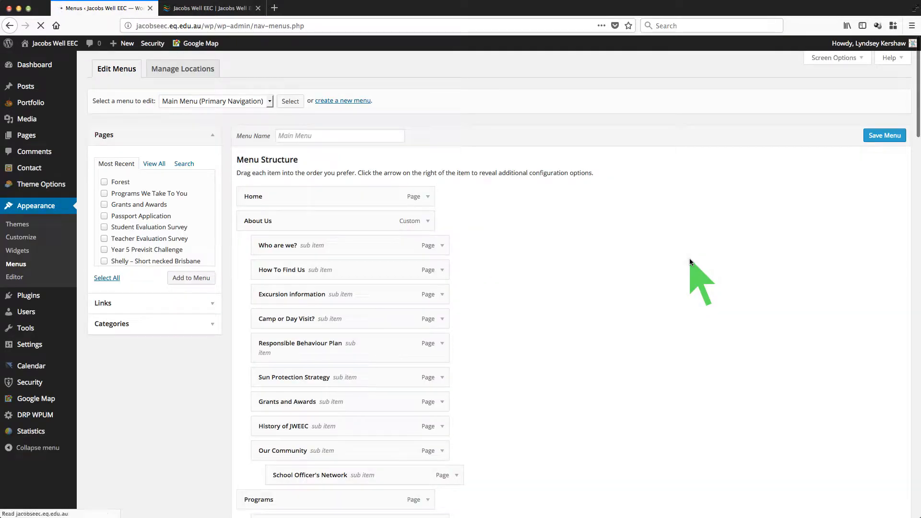
scroll(690, 258, down, 5)
scroll(689, 258, down, 20)
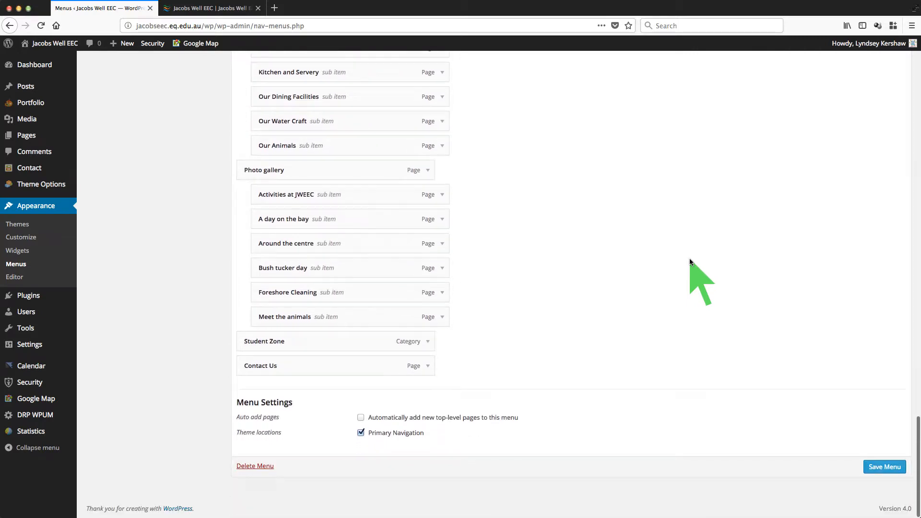
scroll(689, 258, up, 20)
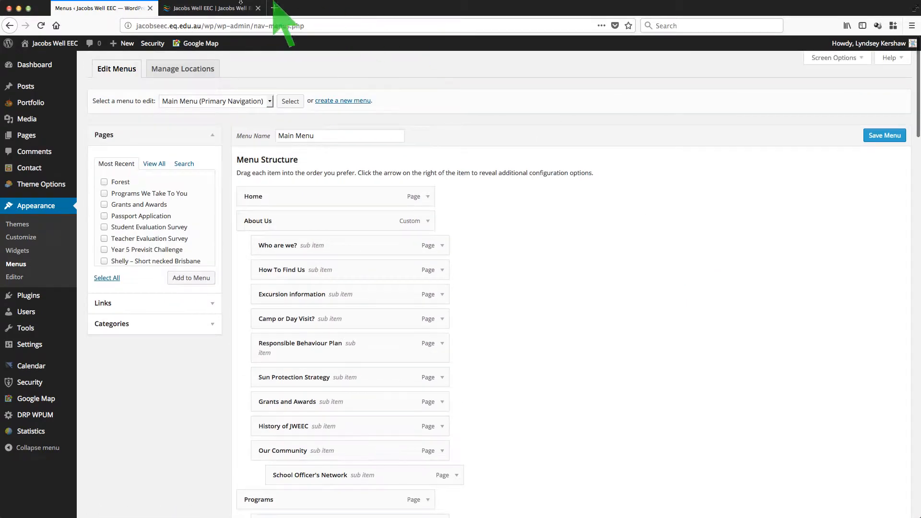
click(195, 9)
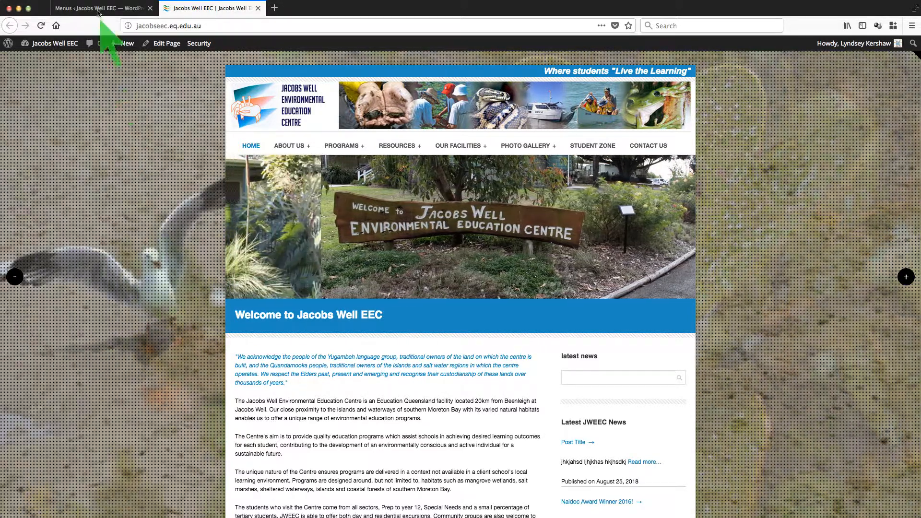
click(98, 9)
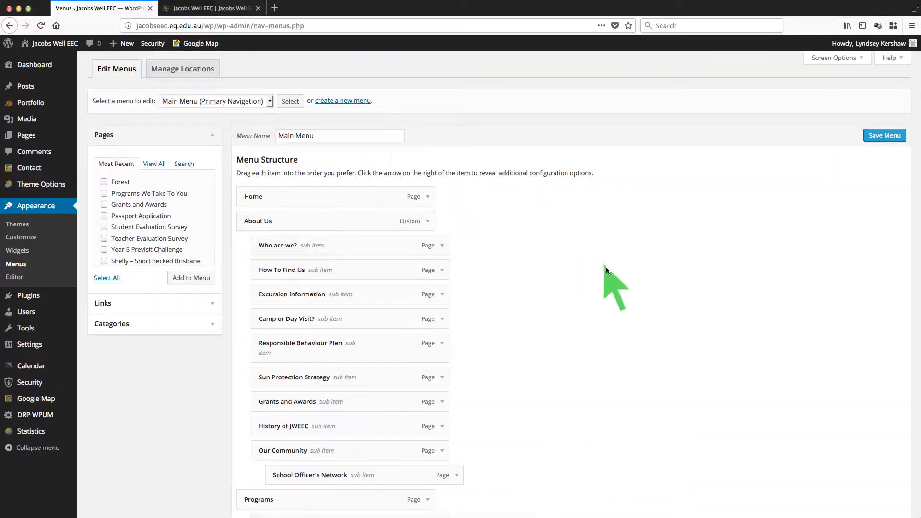
scroll(606, 269, down, 20)
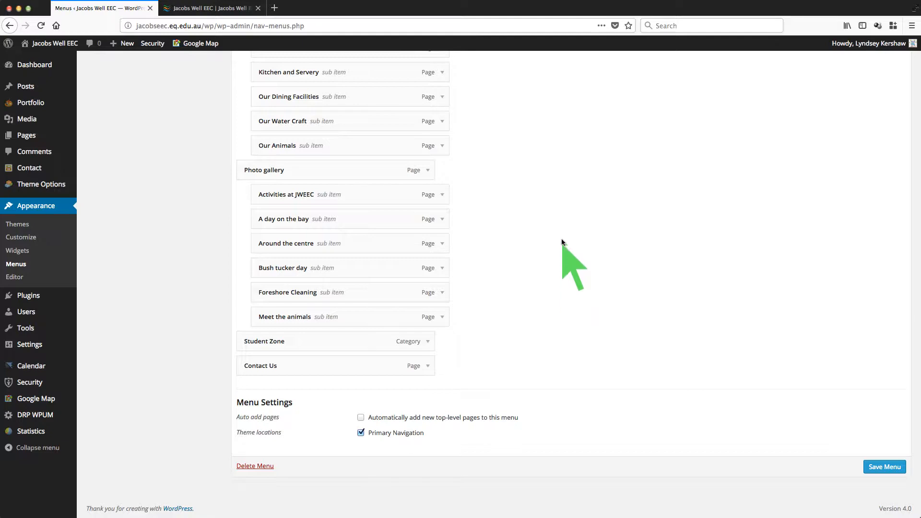
scroll(565, 247, up, 20)
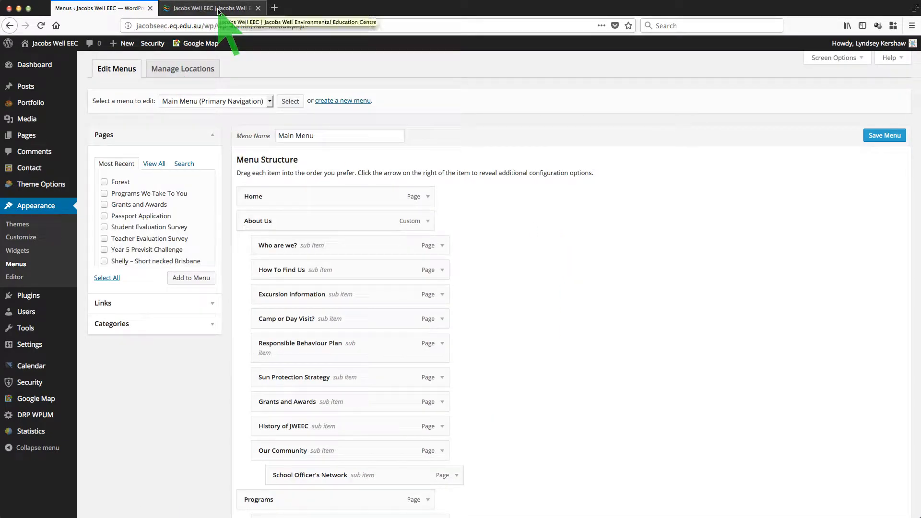
Step: From the live Jacobs Well EEC site tab, start a new page via New > Page
mouse_move(124, 48)
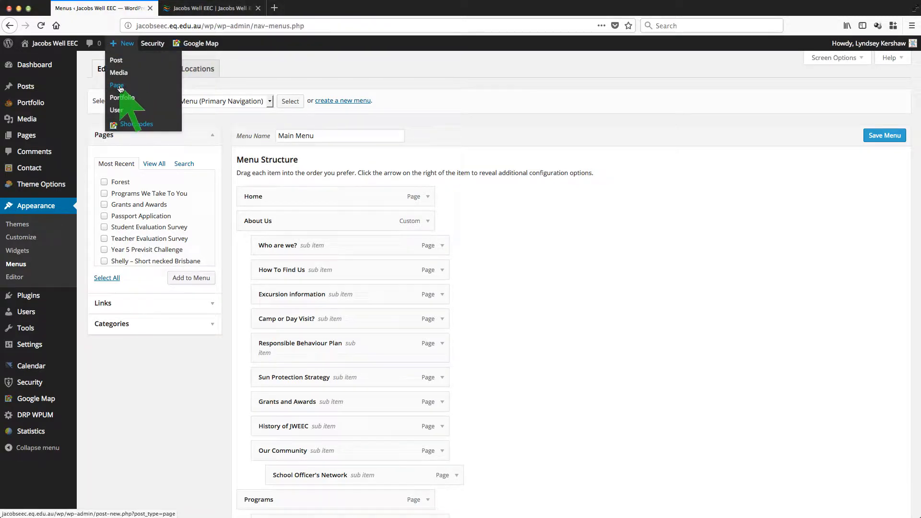
mouse_move(27, 140)
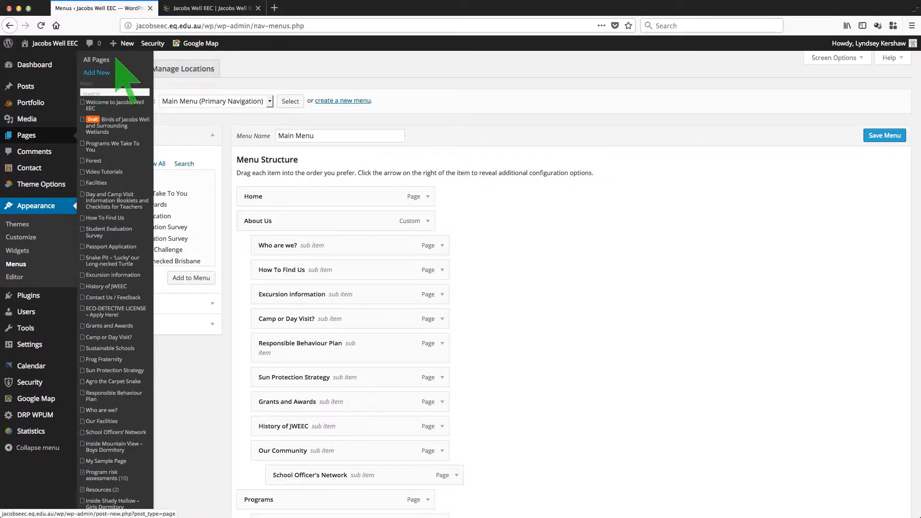
click(201, 9)
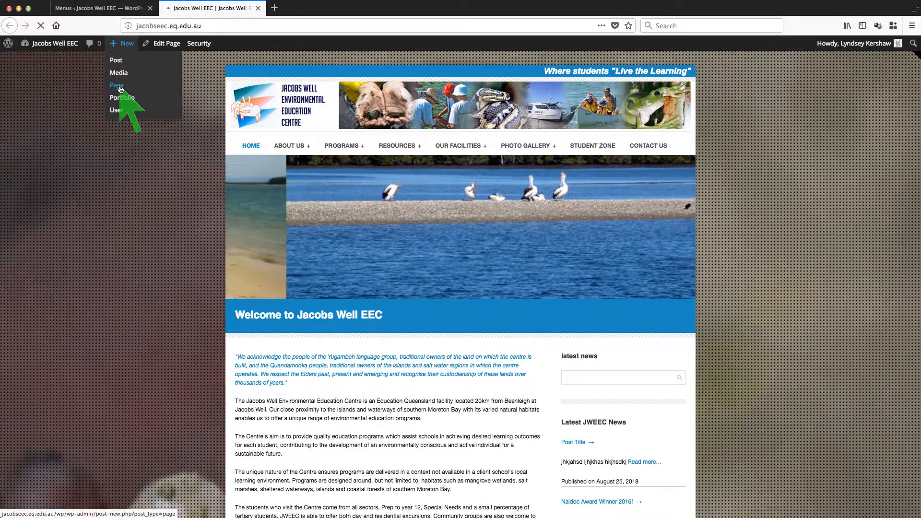
click(120, 89)
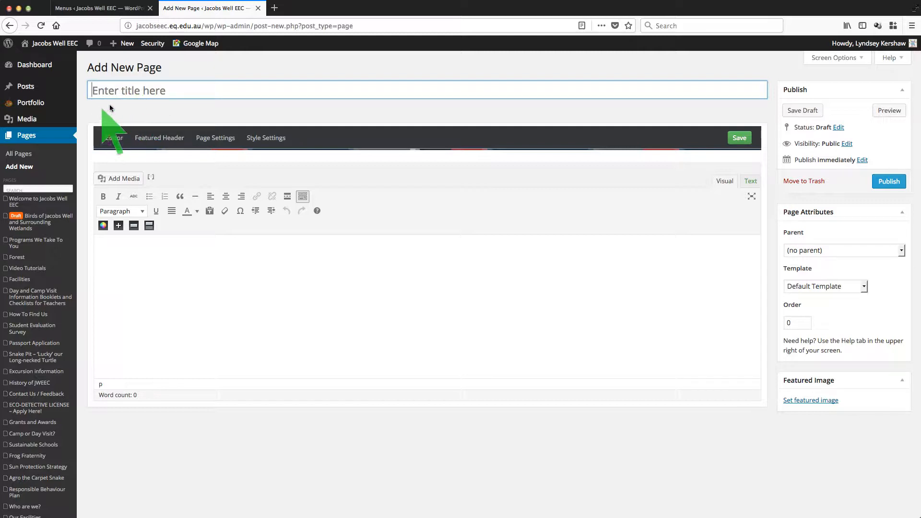
Step: Title the page 'new page' and let the draft autosave with its permalink
click(197, 277)
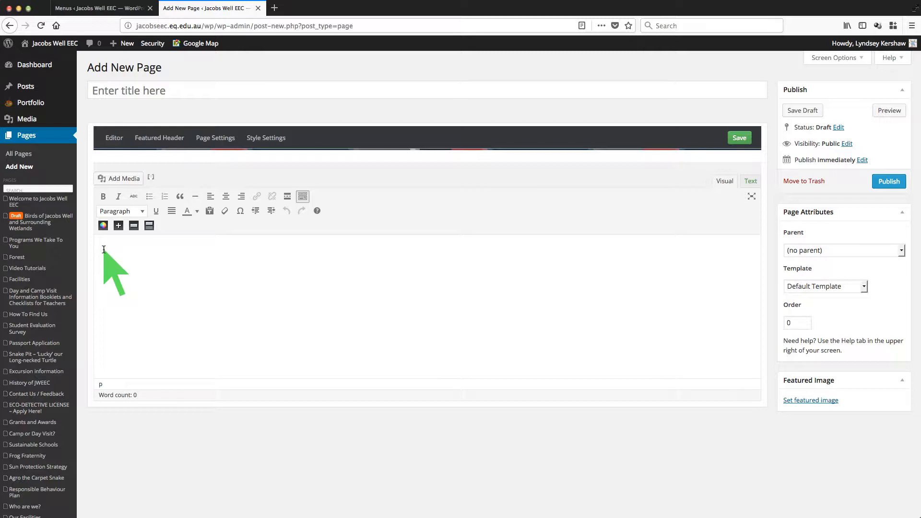
click(150, 92)
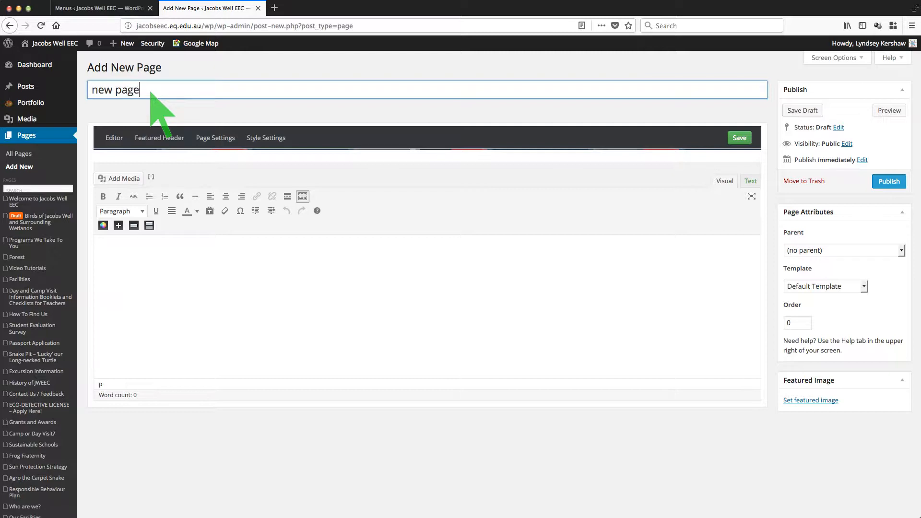
click(205, 264)
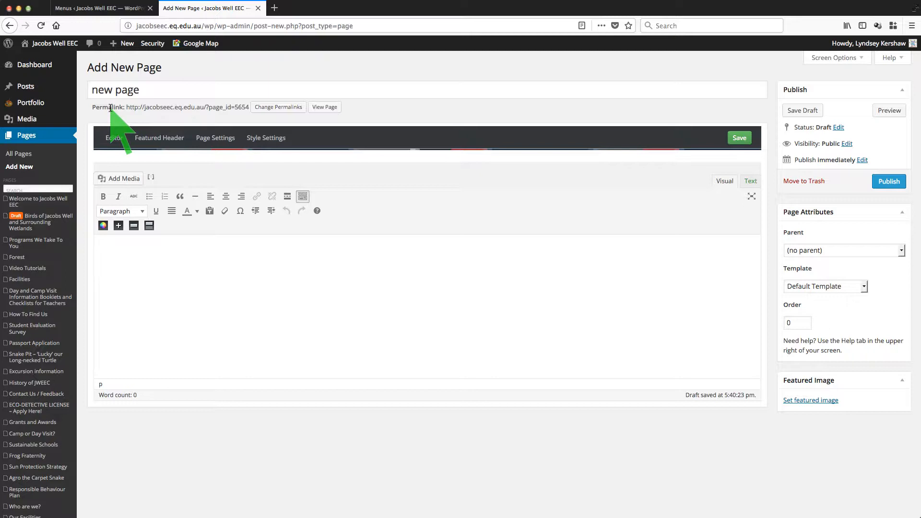
Step: Write the line 'sdskhg kjlaksdj sadjkh' in the body, then a bulleted item 'hgjasd', ending the list
triple_click(155, 90)
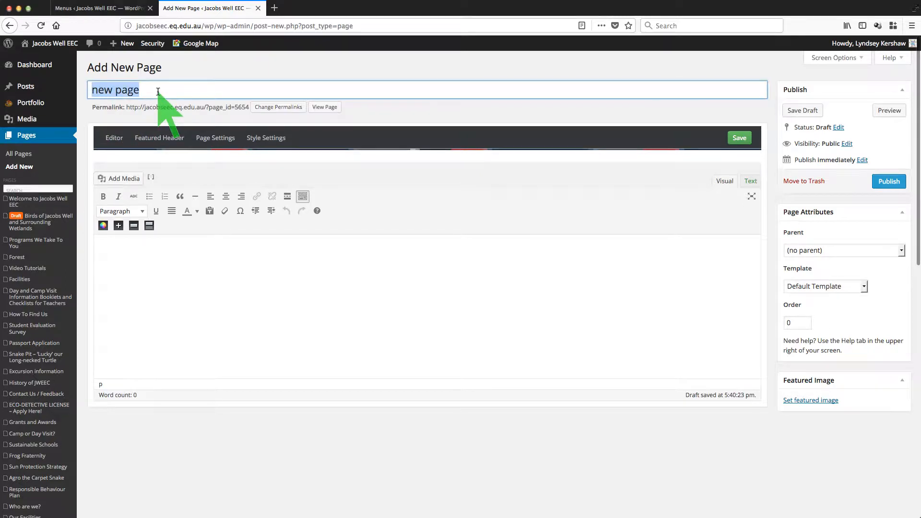
click(142, 272)
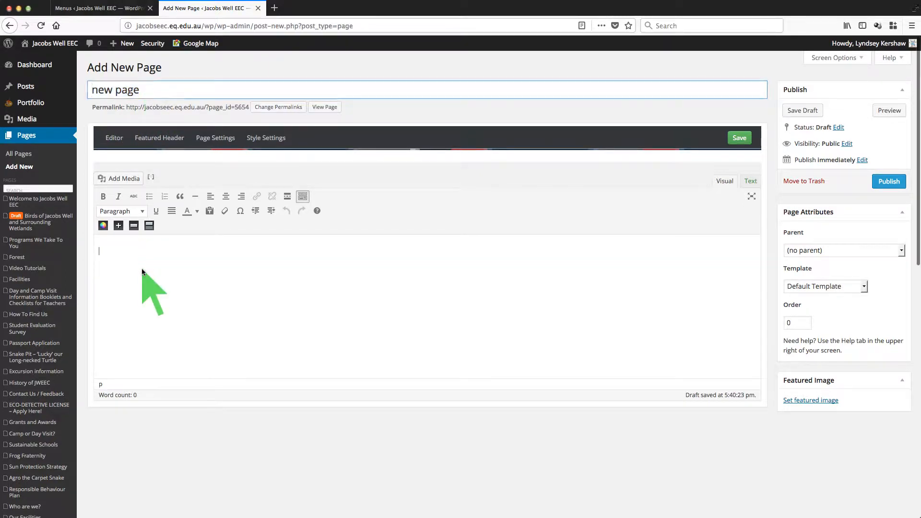
text(sdskhg)
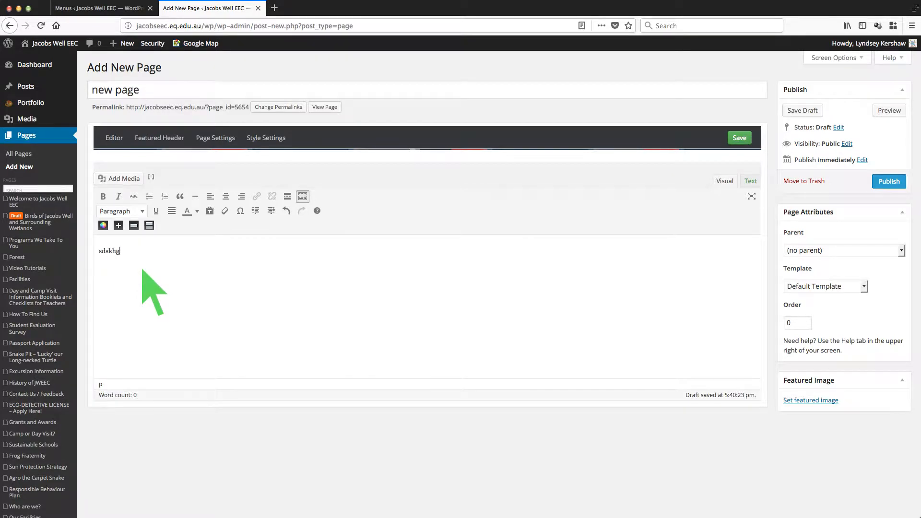
text( kjlaksdj )
text(sadjkhkj)
click(149, 196)
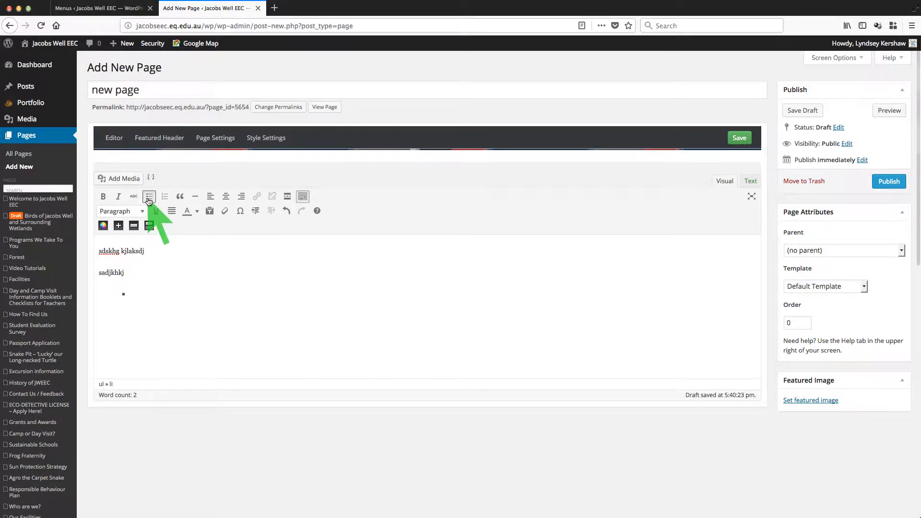
text(hgjasd)
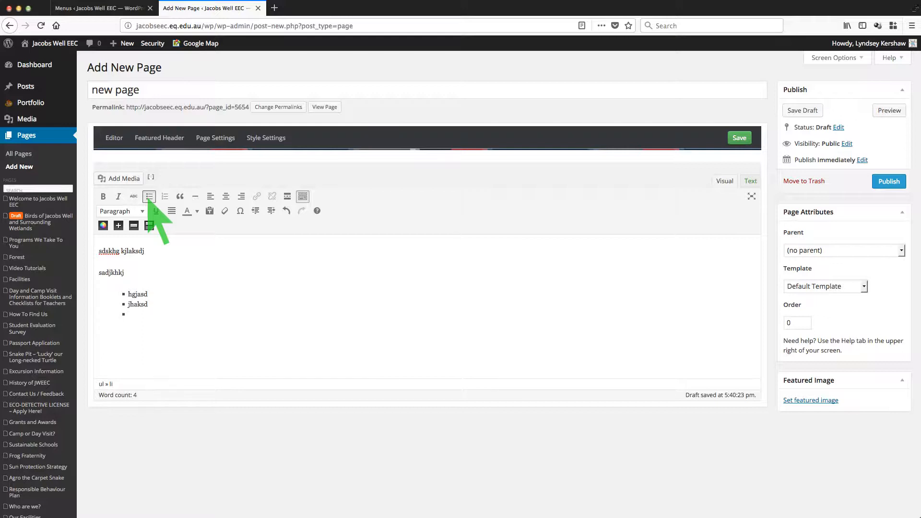
click(149, 197)
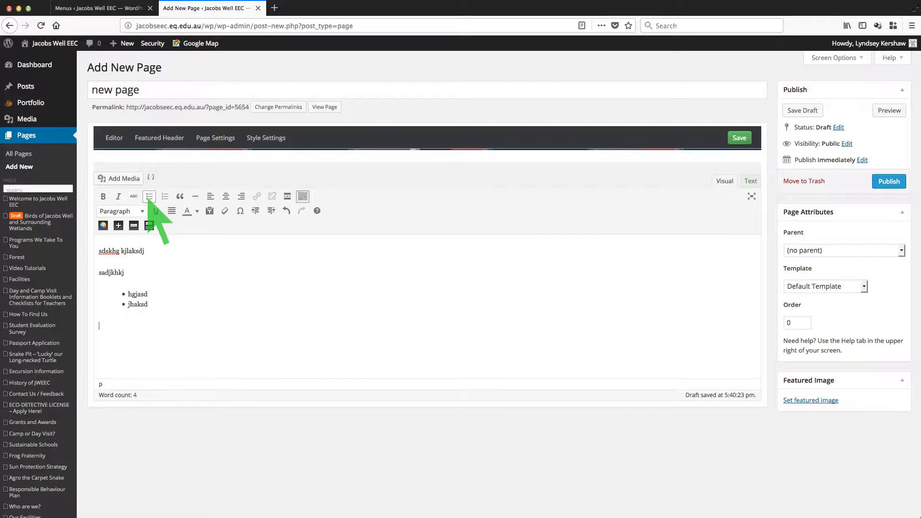
Step: Insert the 'We'd love you to visit!' boat image from the Media Library into the page
click(117, 179)
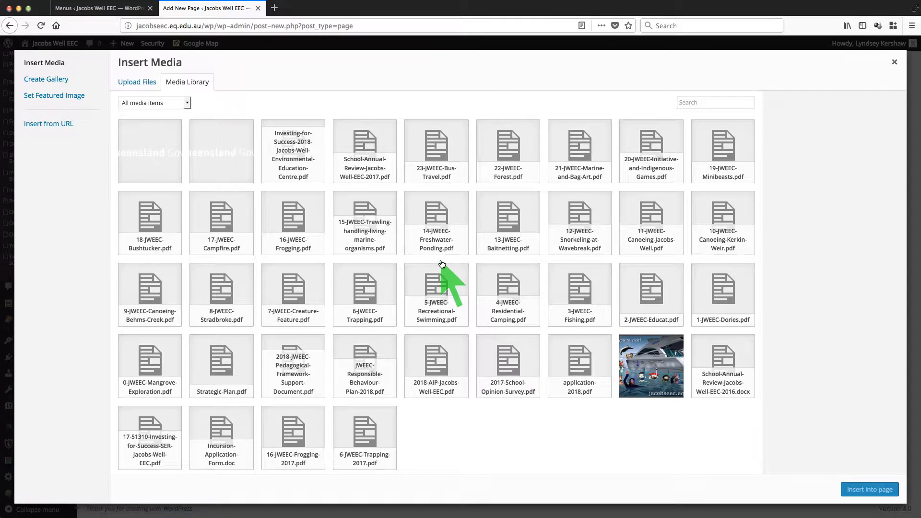
scroll(643, 374, down, 2)
scroll(642, 368, down, 1)
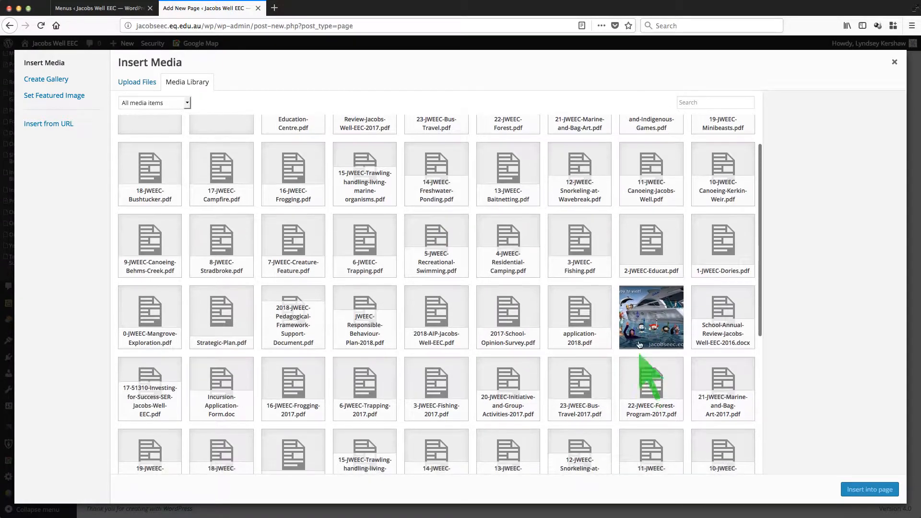
click(645, 319)
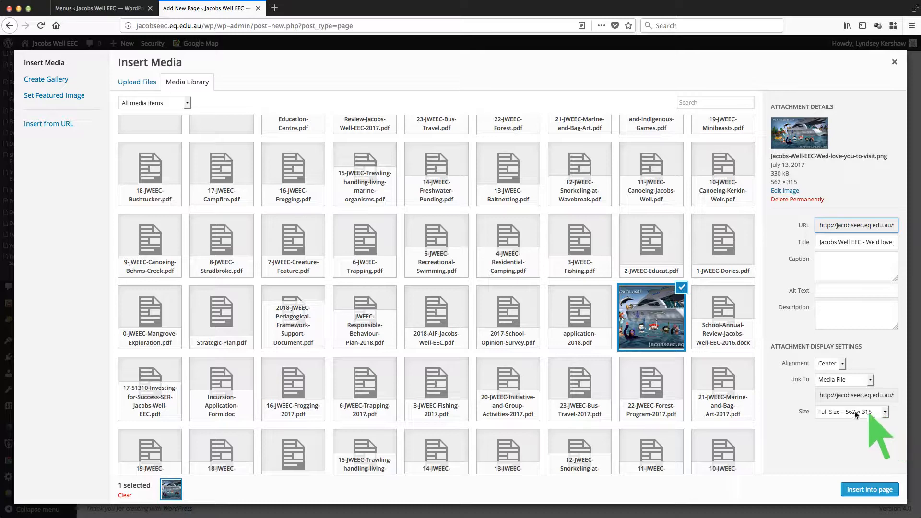
click(858, 488)
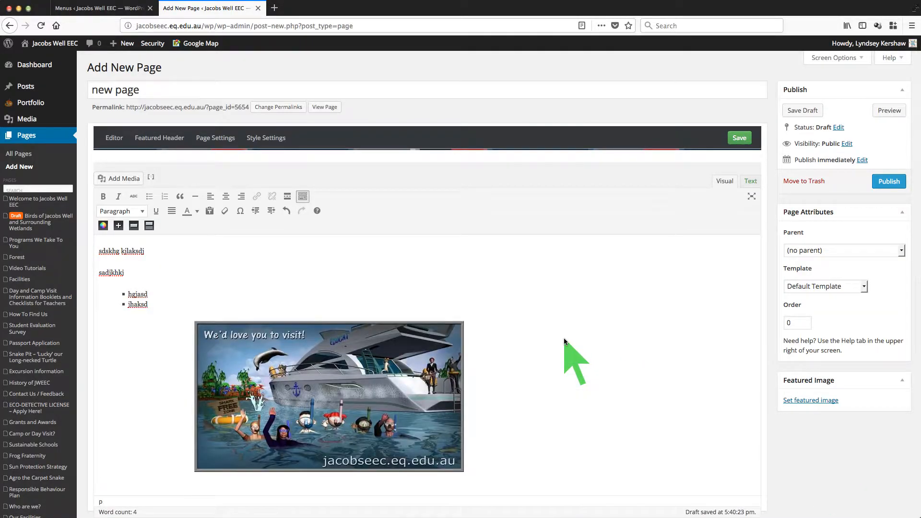
scroll(563, 338, down, 4)
click(506, 343)
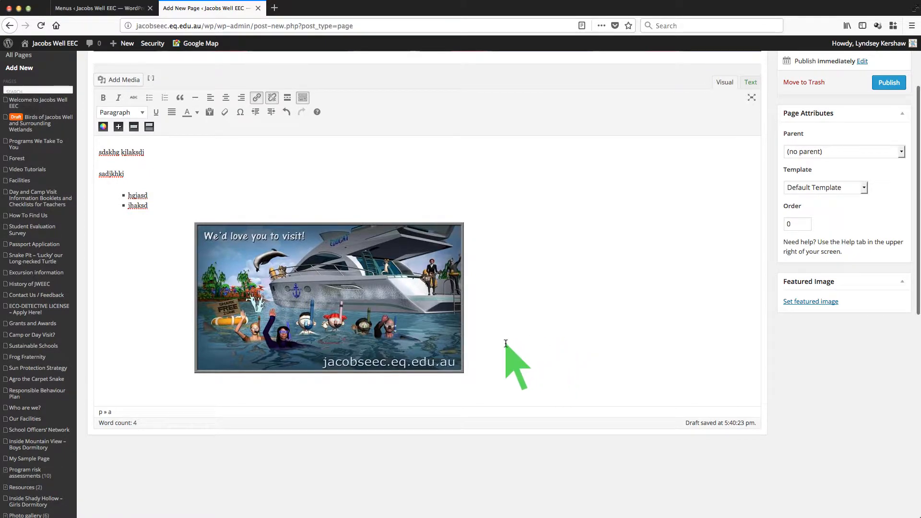
click(475, 382)
scroll(544, 357, up, 3)
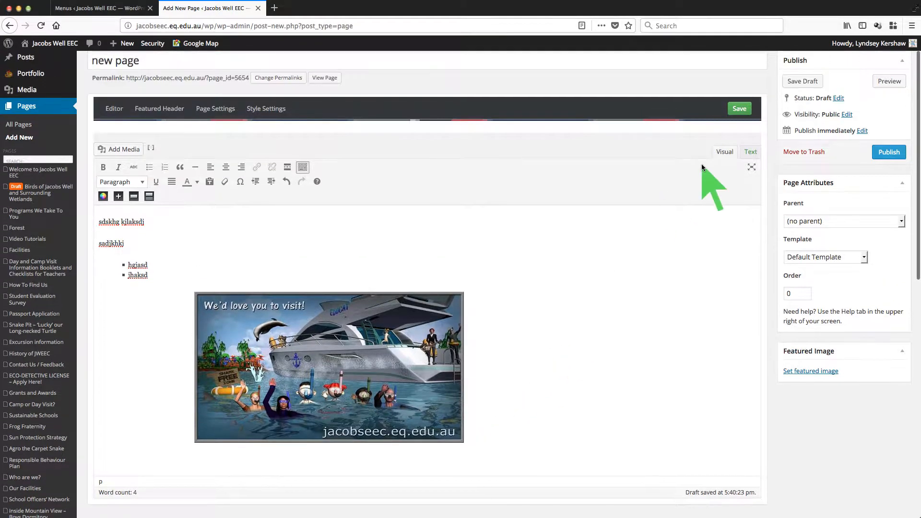
click(754, 152)
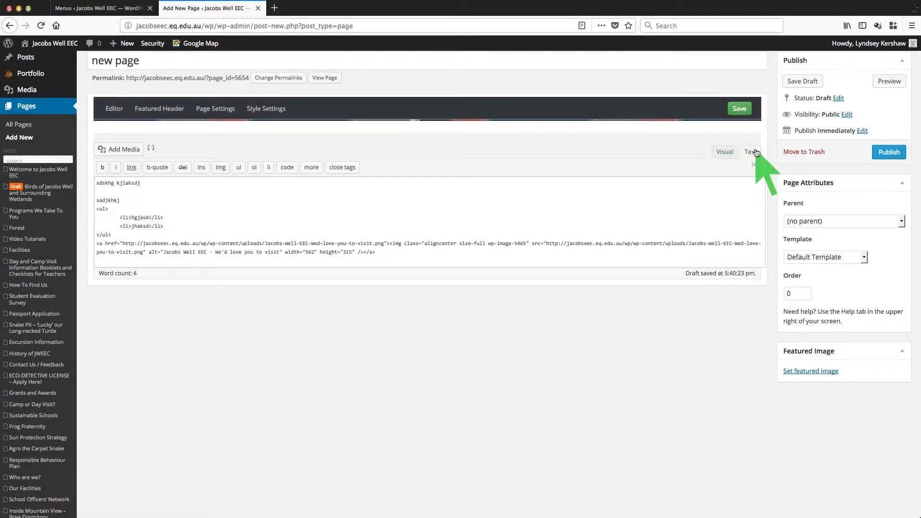
click(724, 152)
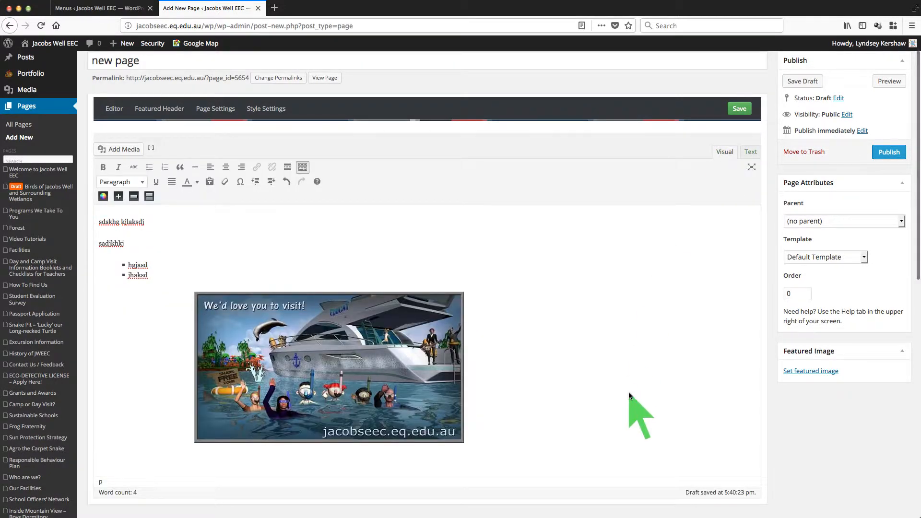
scroll(630, 393, up, 1)
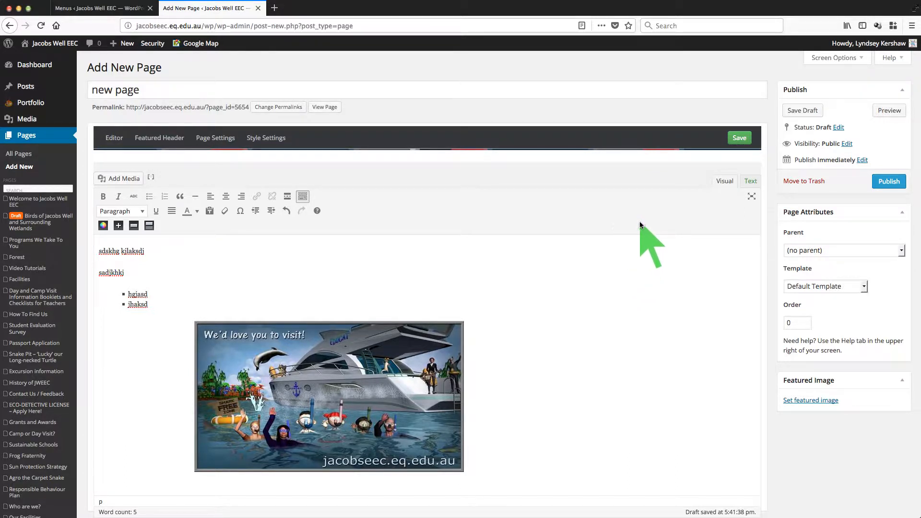
Step: Publish 'new page' and bring up the View Page link's options in the admin bar
click(888, 181)
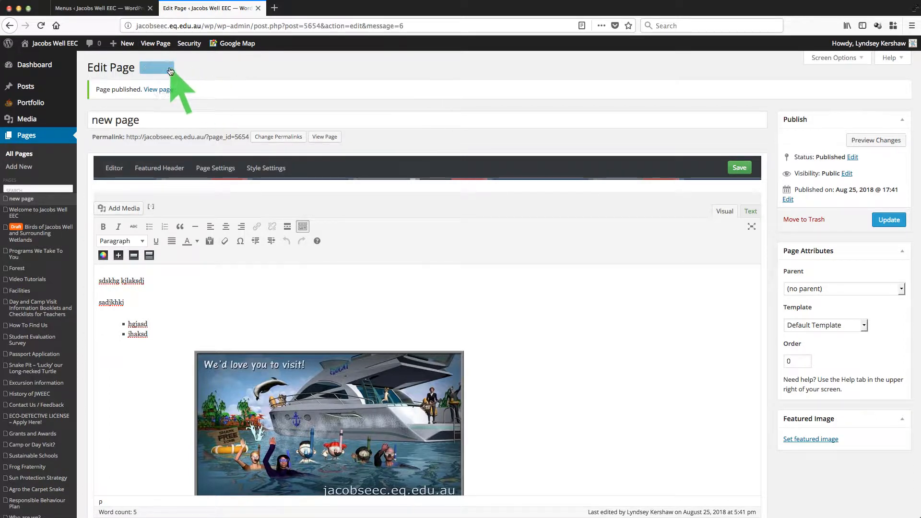
right_click(157, 49)
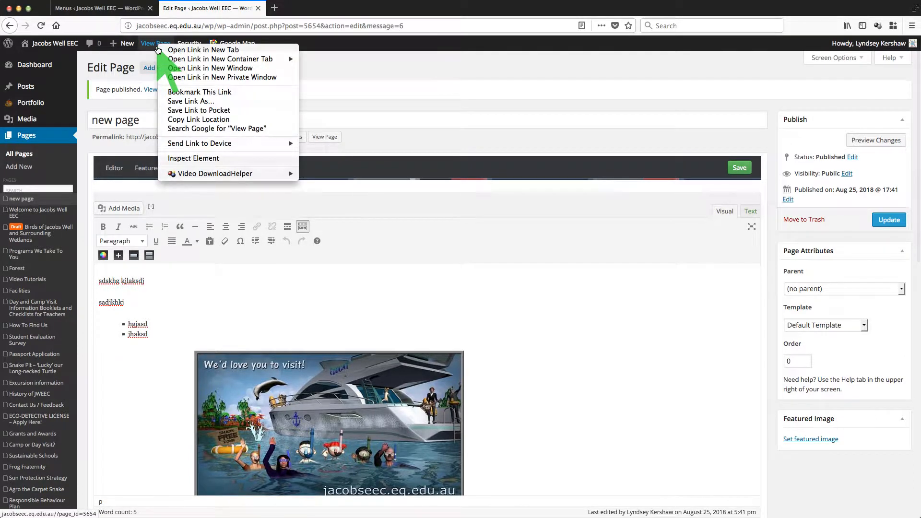
Step: Open the published page in a new tab and scroll through its text, bullets and boat image
click(175, 51)
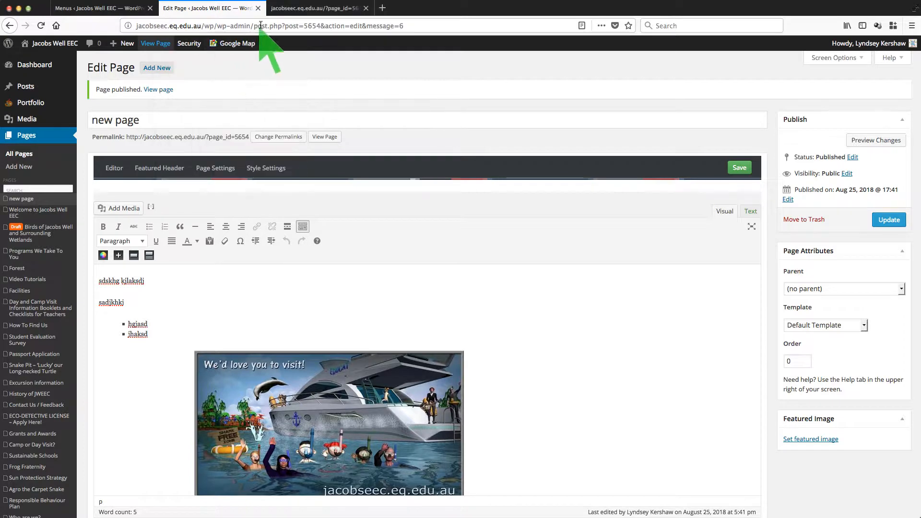
click(314, 9)
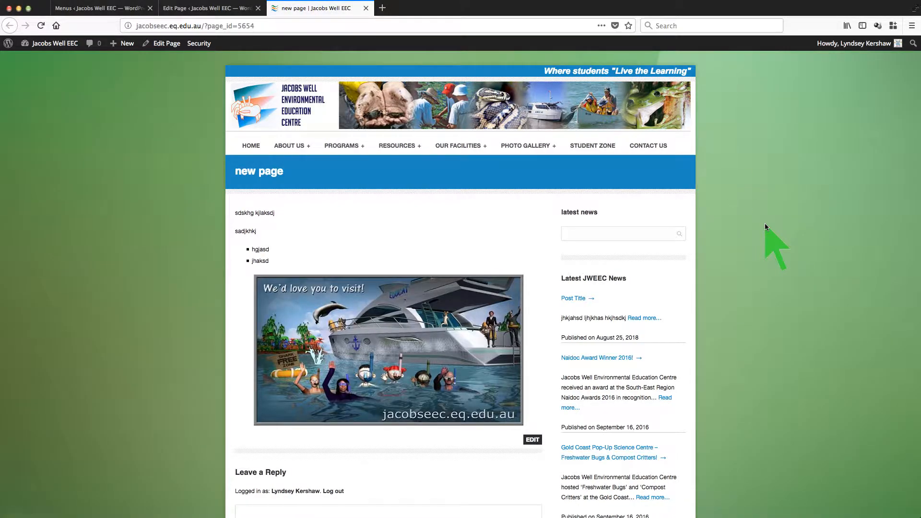
scroll(765, 223, down, 2)
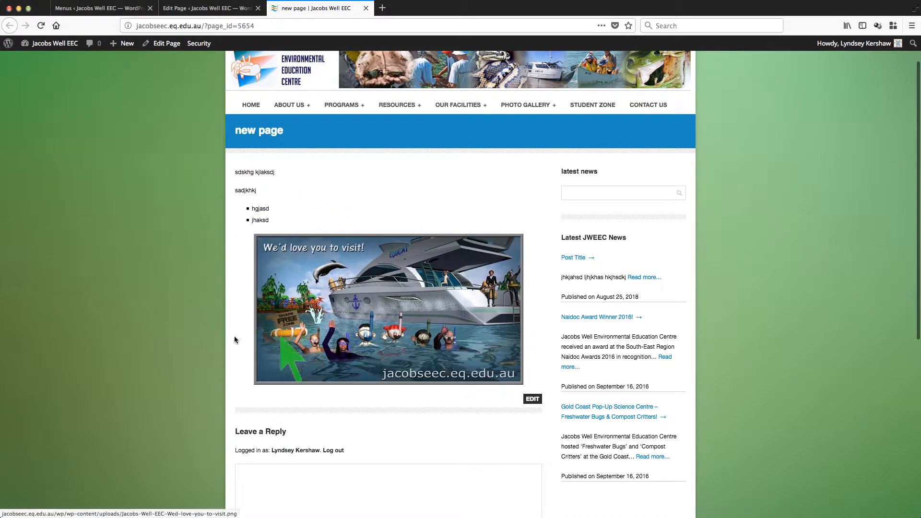
scroll(163, 344, up, 1)
scroll(163, 343, up, 1)
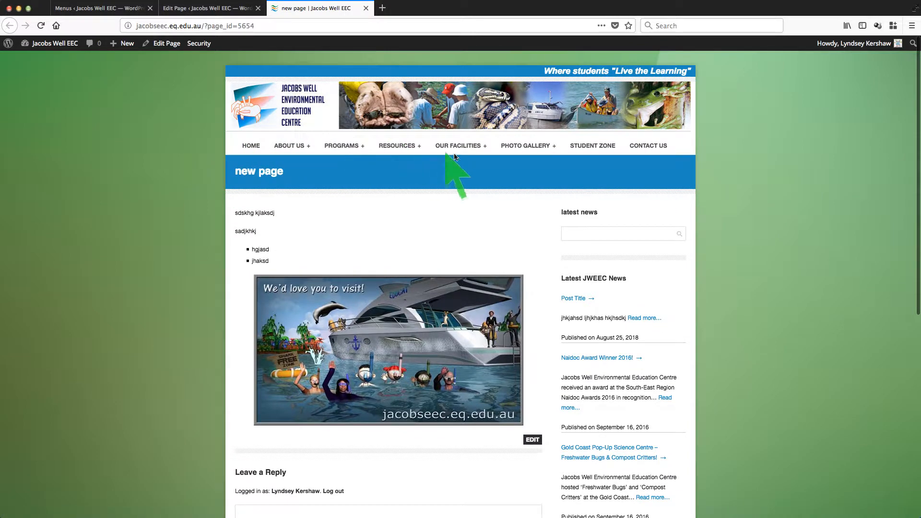
scroll(624, 379, down, 5)
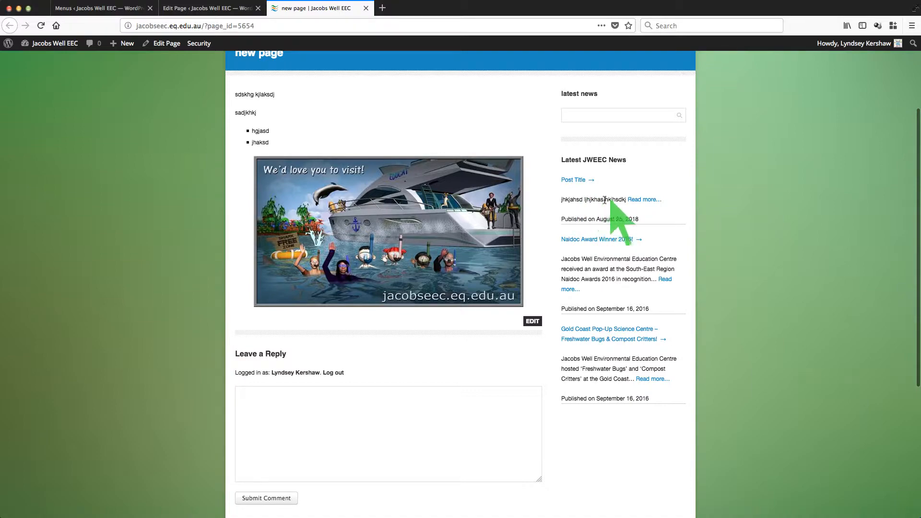
scroll(770, 259, down, 8)
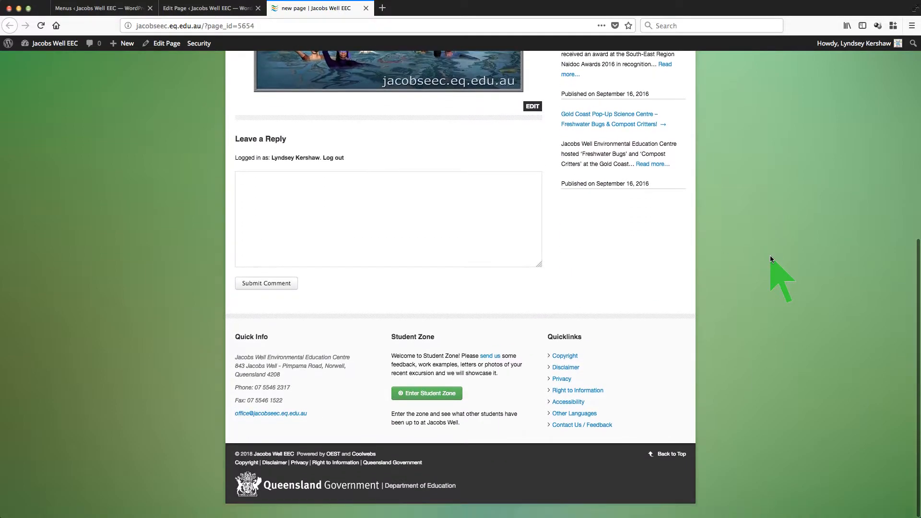
scroll(770, 255, up, 10)
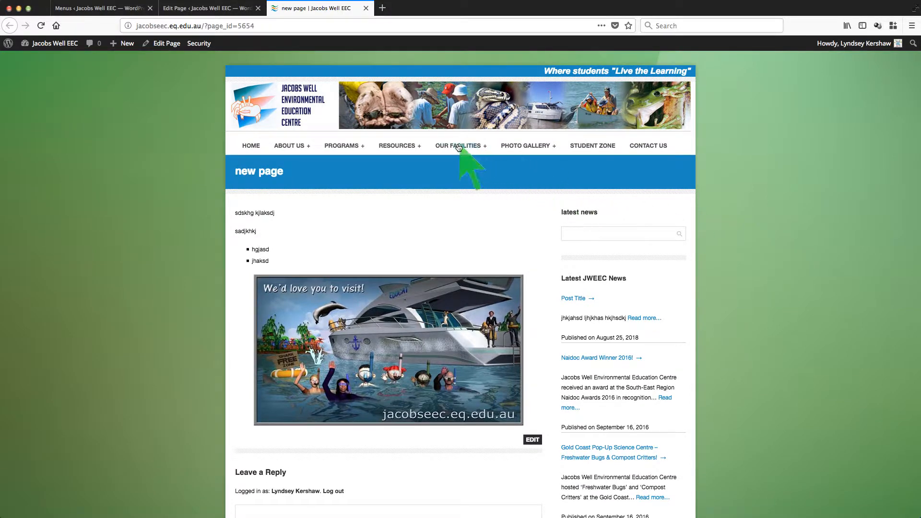
mouse_move(452, 146)
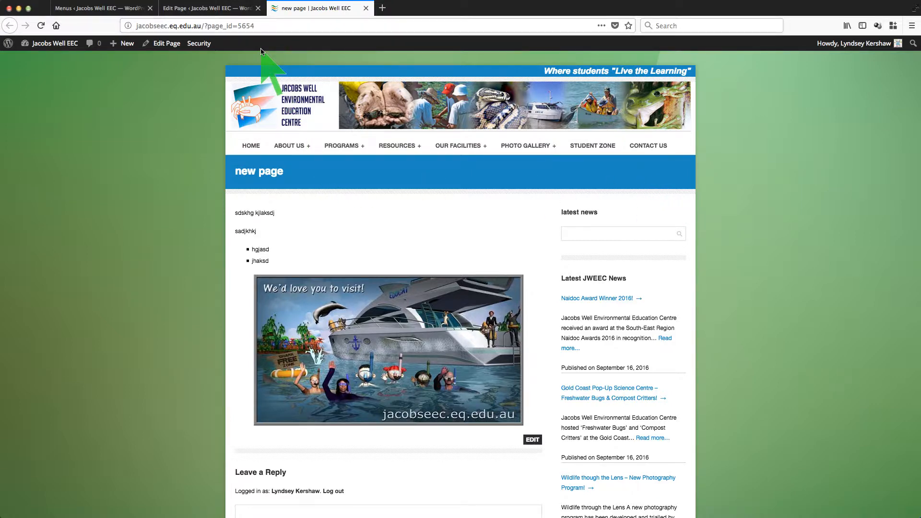
click(215, 9)
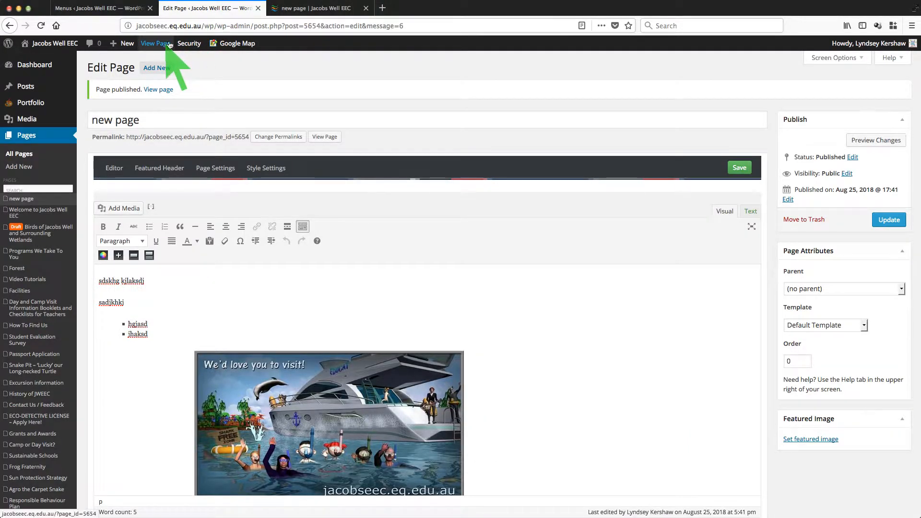
click(307, 10)
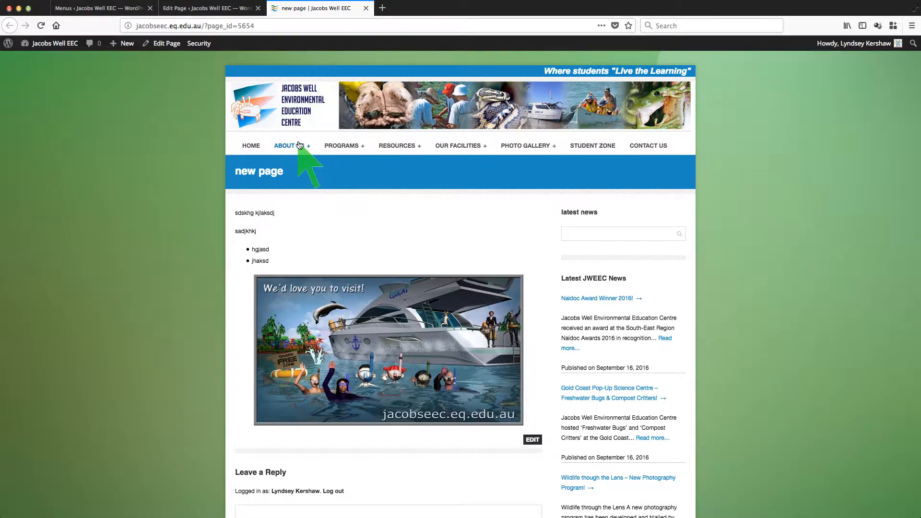
mouse_move(298, 147)
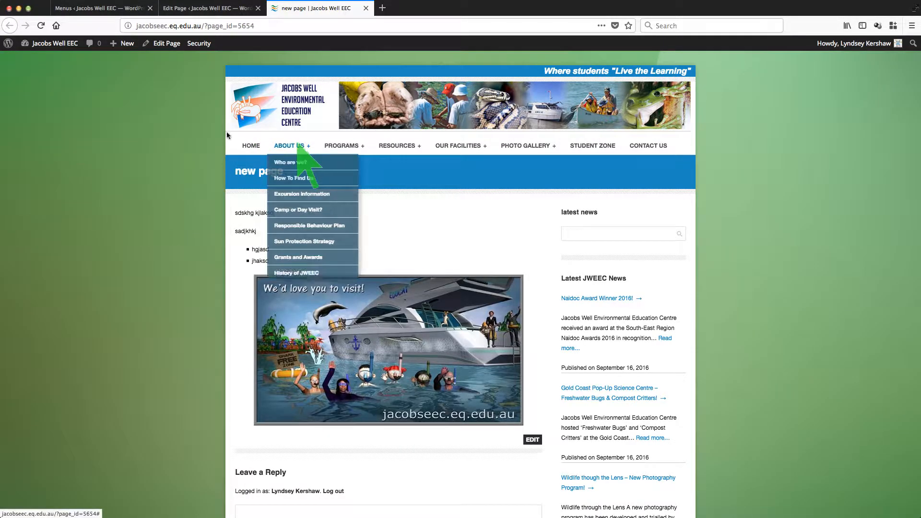
Step: Reload the menu editor and add 'new page' to the Main Menu
click(100, 10)
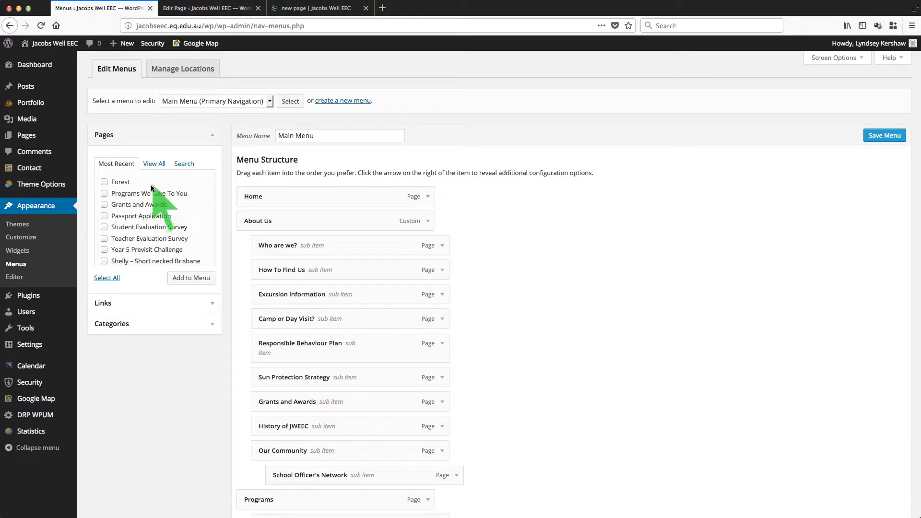
click(16, 267)
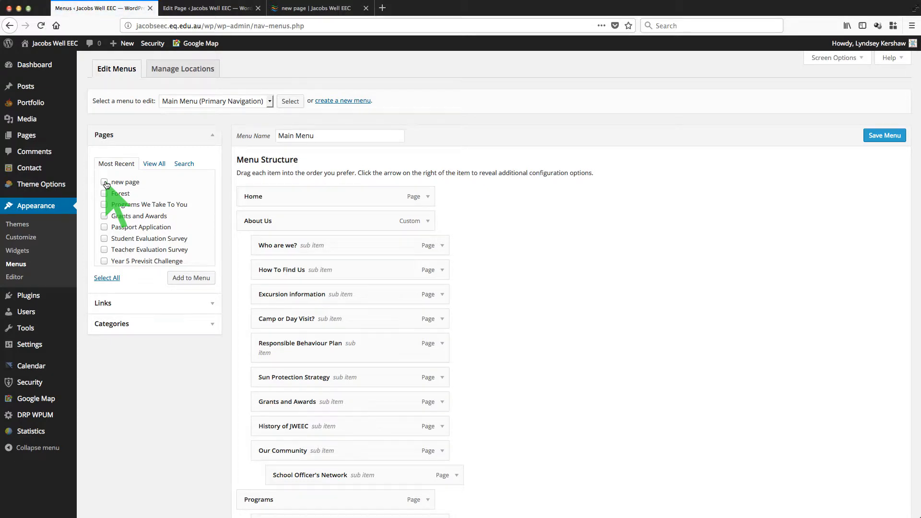
click(105, 182)
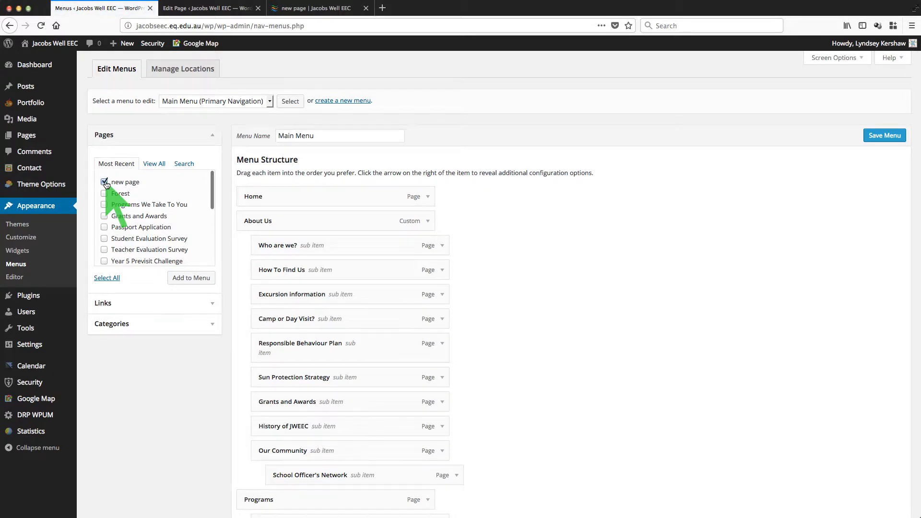
click(190, 279)
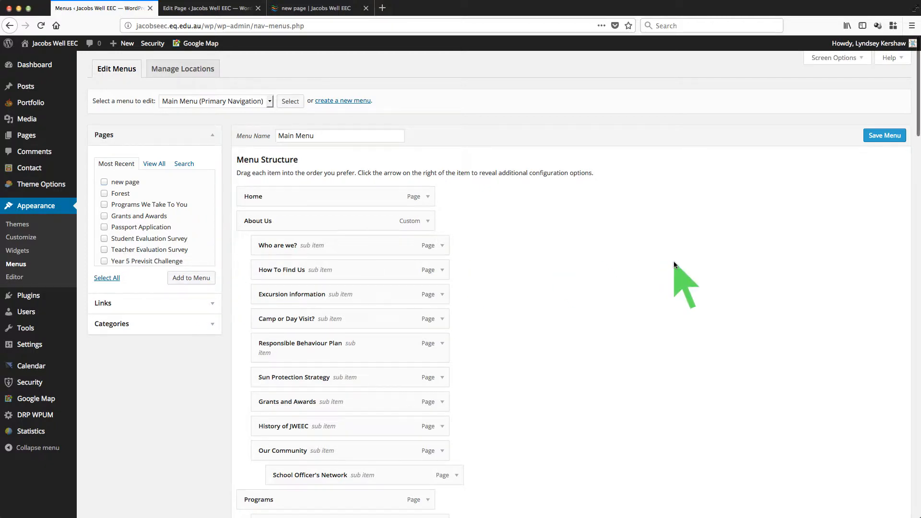
Step: Drag 'new page' under Photo gallery as a sub item after Meet the animals
scroll(674, 263, down, 20)
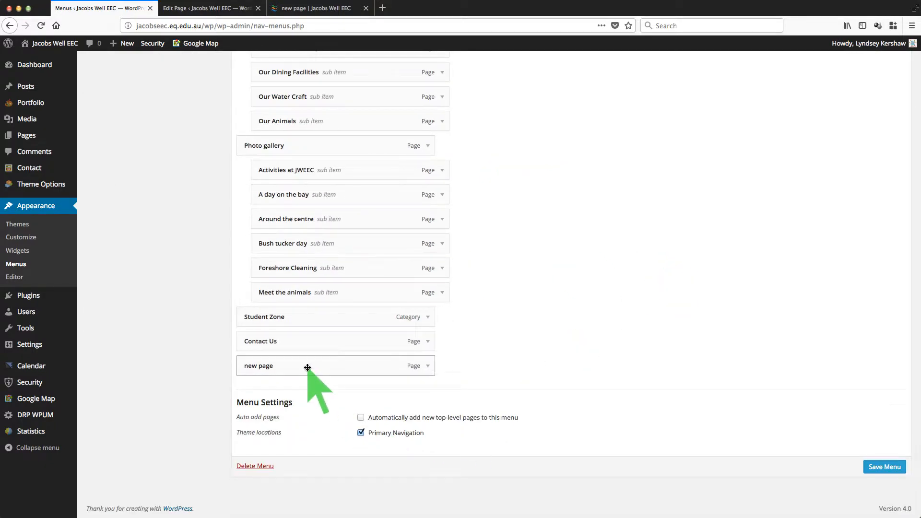
scroll(594, 206, up, 5)
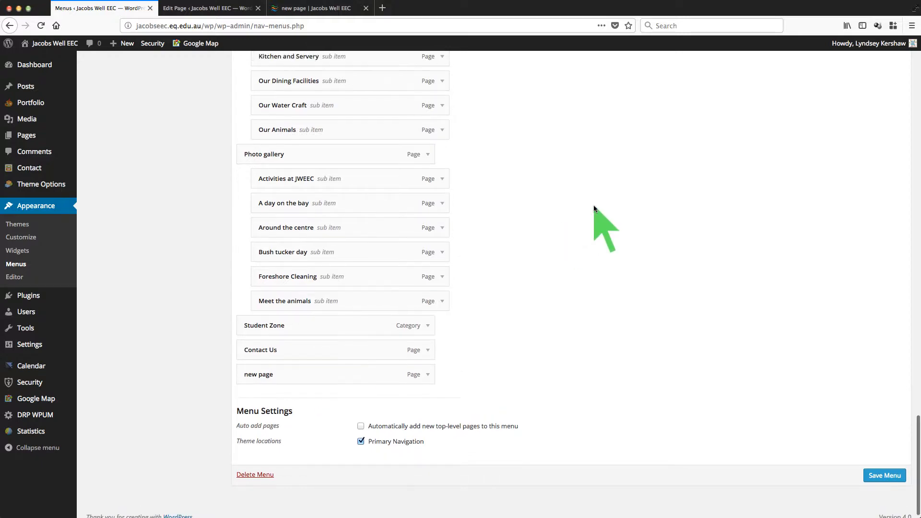
scroll(594, 205, up, 3)
scroll(594, 206, down, 10)
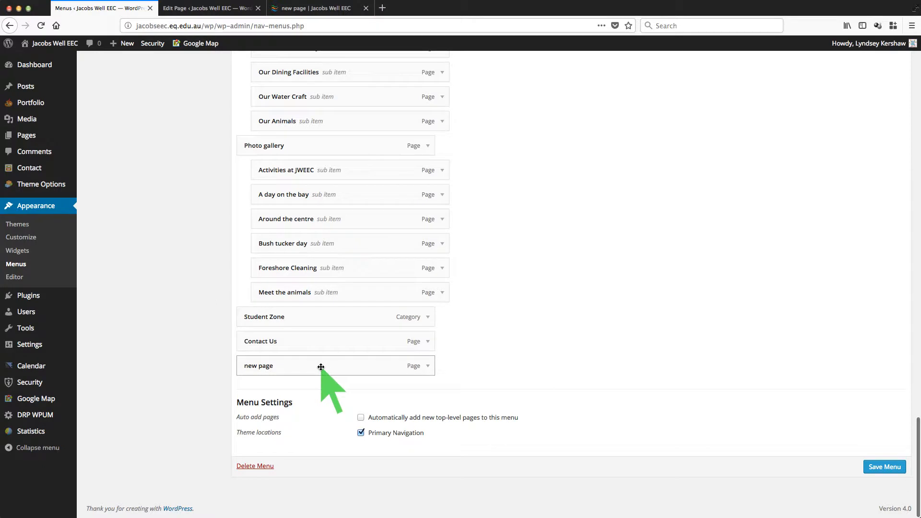
drag(323, 370, 336, 344)
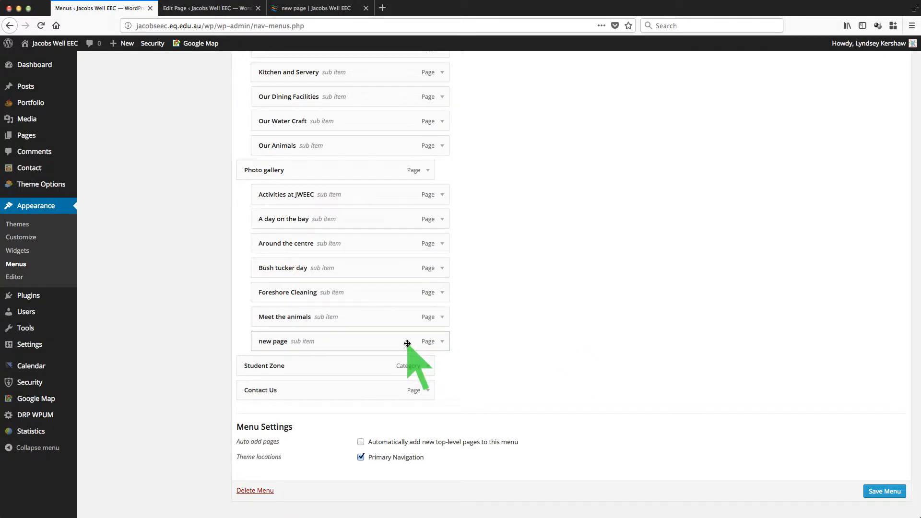
Step: Save the Main Menu, reload the live site, and open 'new page' from the Photo Gallery dropdown
click(882, 494)
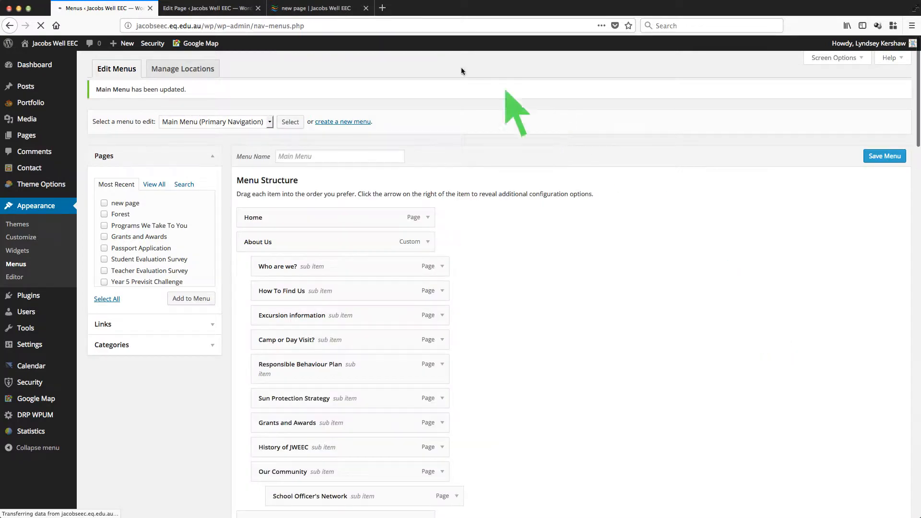
click(309, 12)
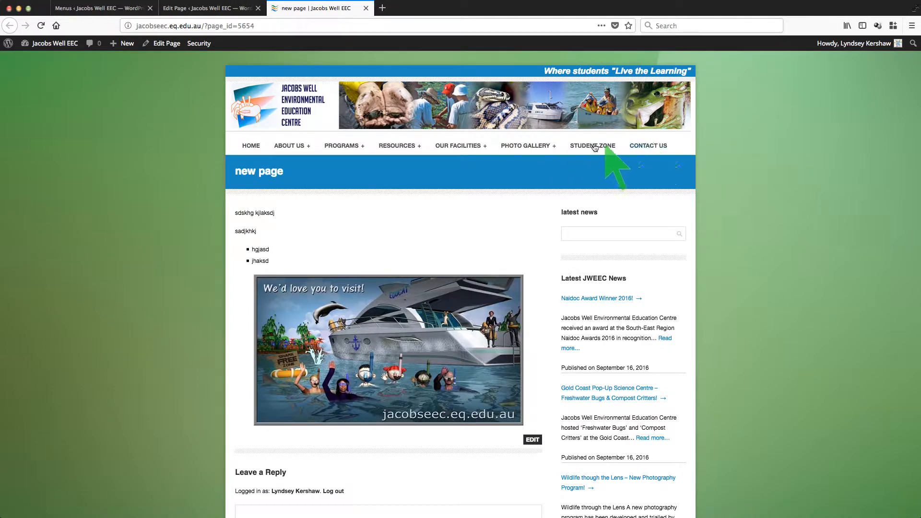
mouse_move(535, 148)
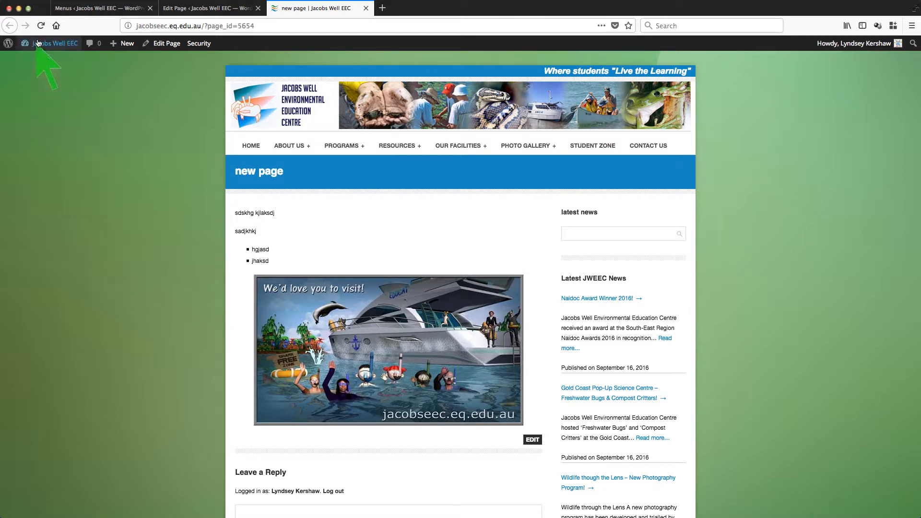
click(40, 26)
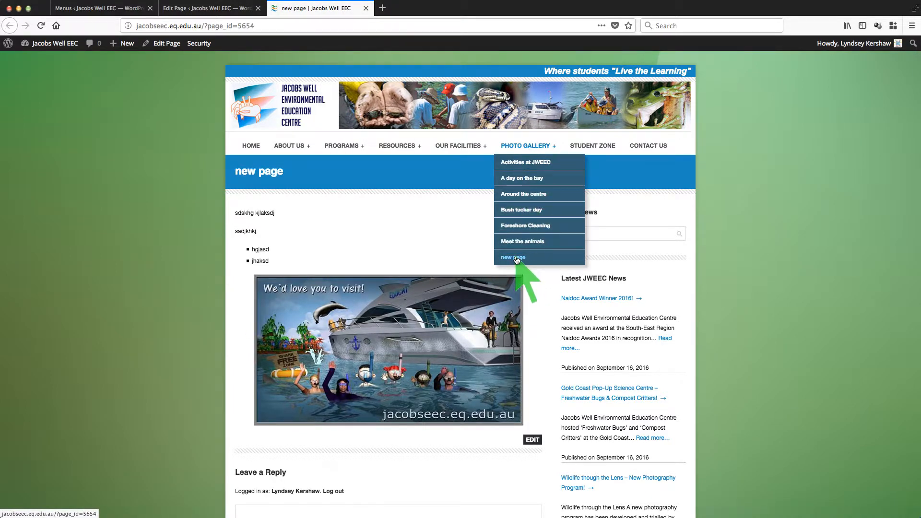
click(516, 260)
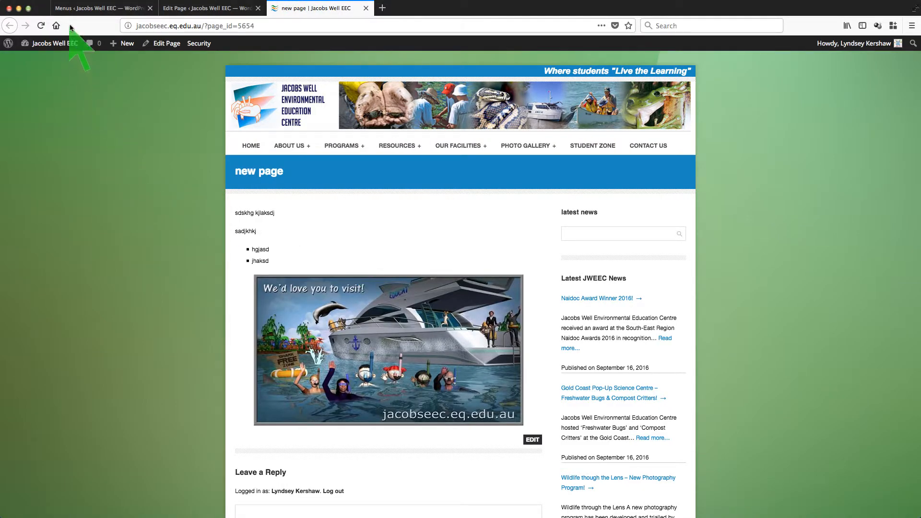
Step: Expand the 'new page' menu item, remove it from under Photo gallery, and save the Main Menu
click(90, 8)
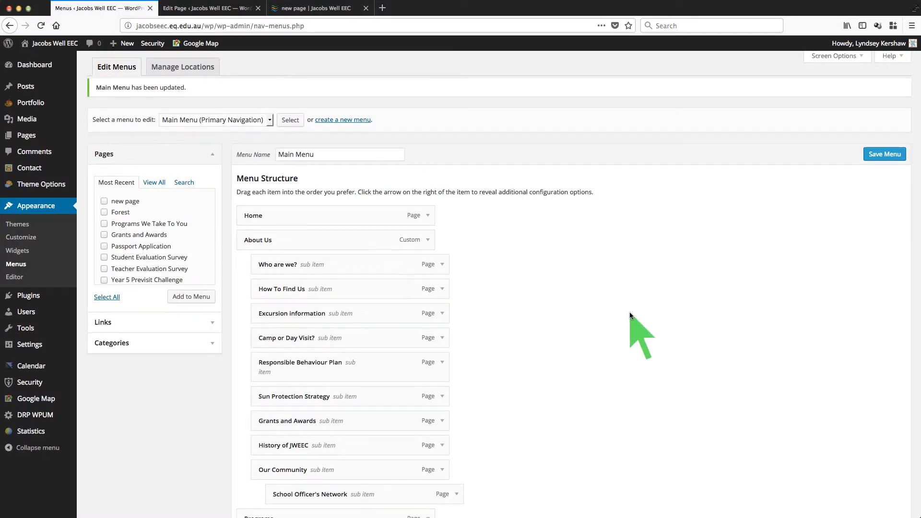
scroll(630, 314, down, 5)
scroll(630, 315, down, 15)
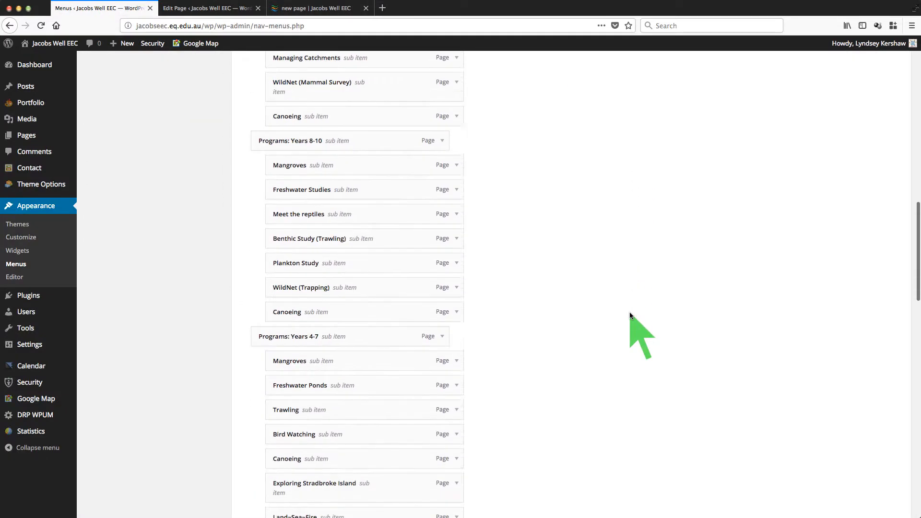
scroll(629, 312, down, 10)
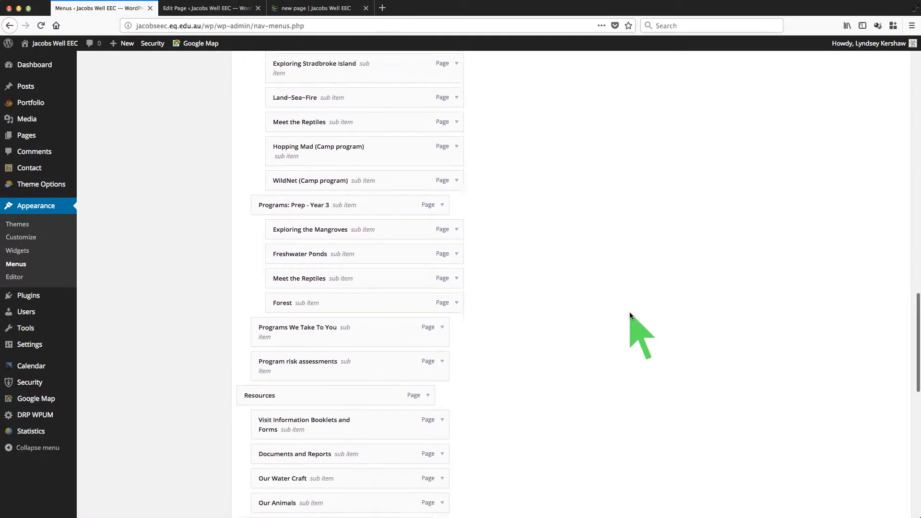
scroll(630, 312, down, 8)
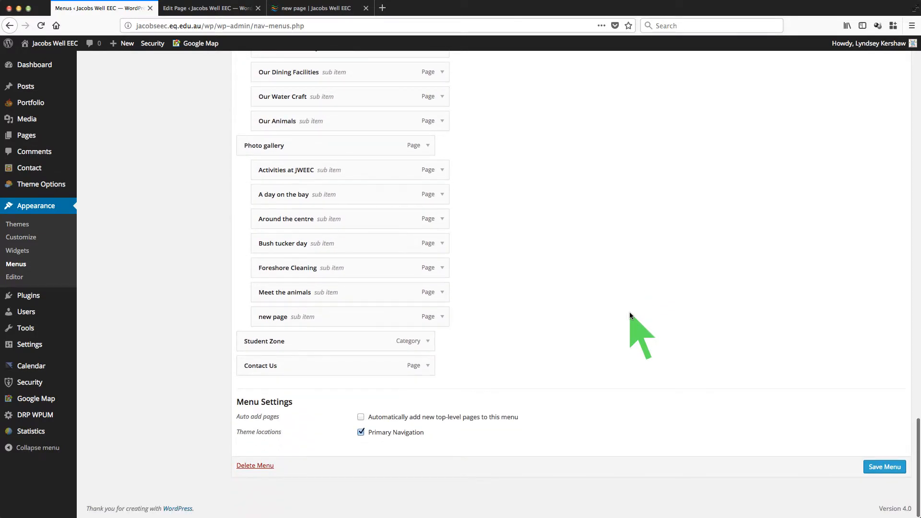
click(442, 317)
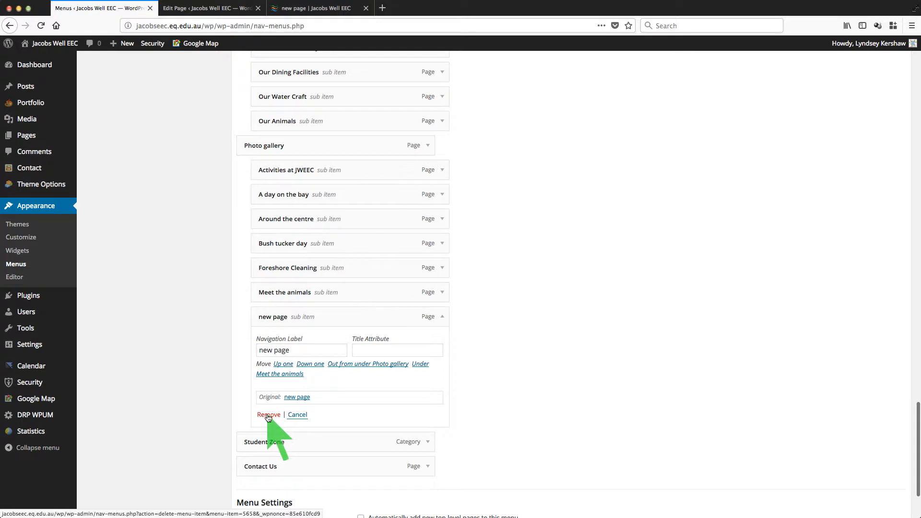
click(268, 416)
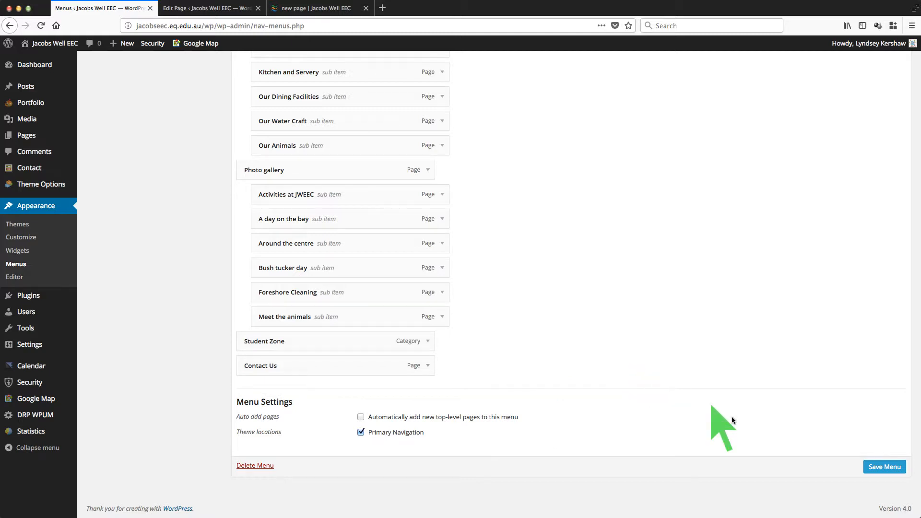
click(878, 473)
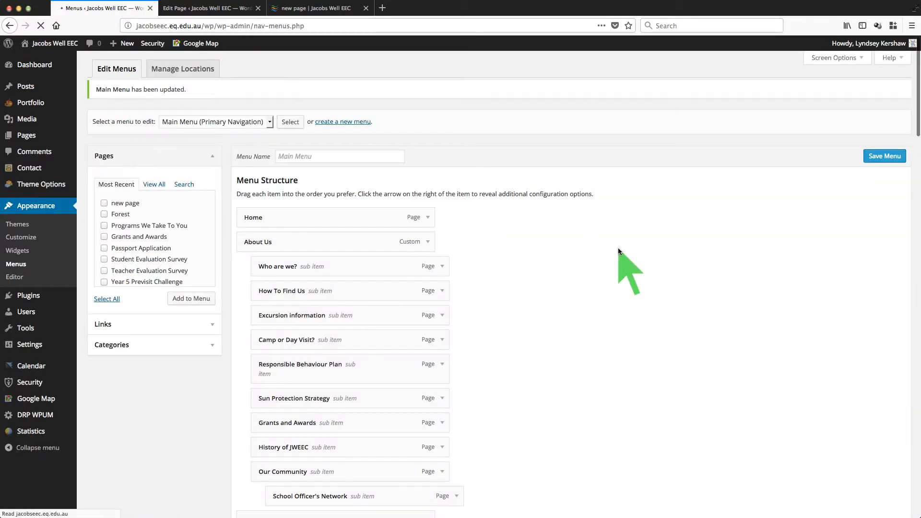
scroll(618, 249, down, 20)
scroll(618, 249, up, 1)
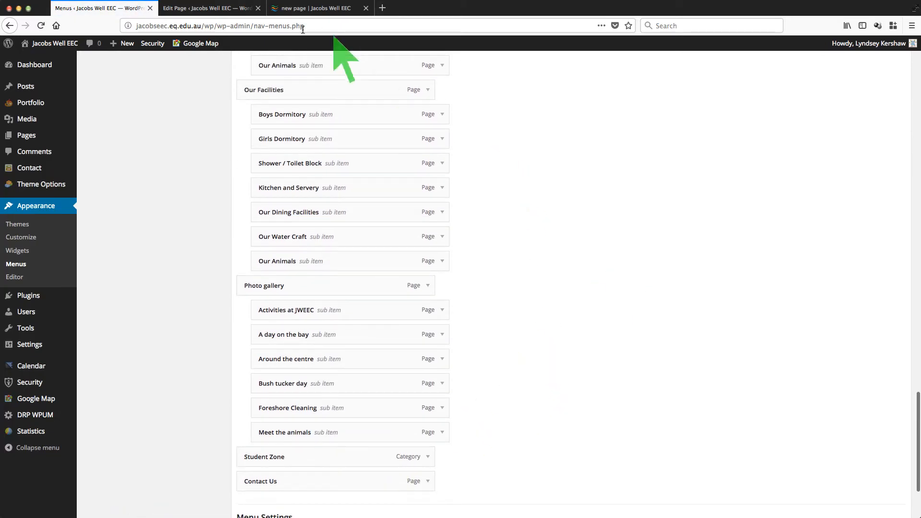
Step: Reload the live 'new page' and confirm the Photo Gallery dropdown no longer lists it
click(310, 9)
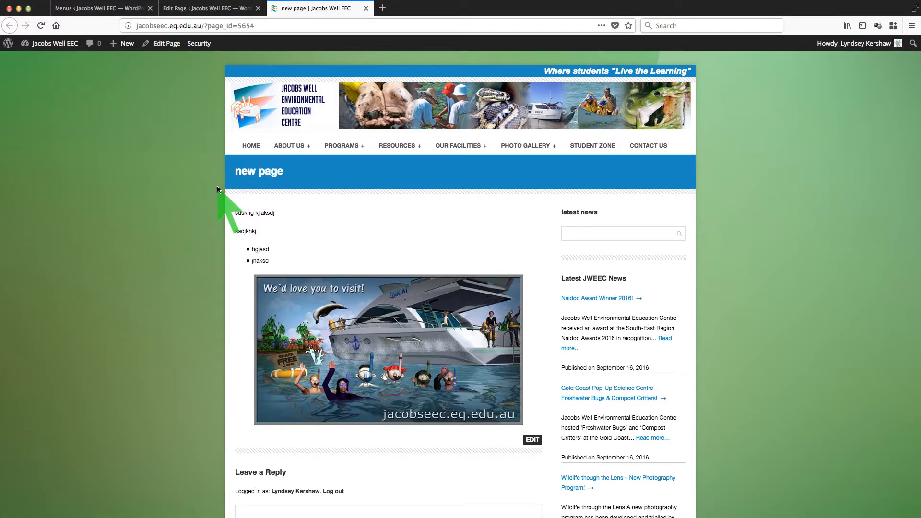
mouse_move(528, 145)
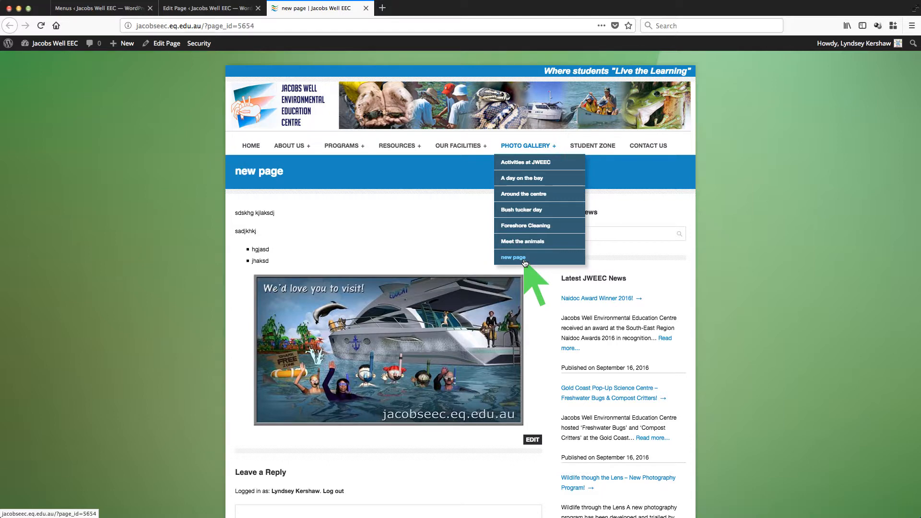
click(41, 26)
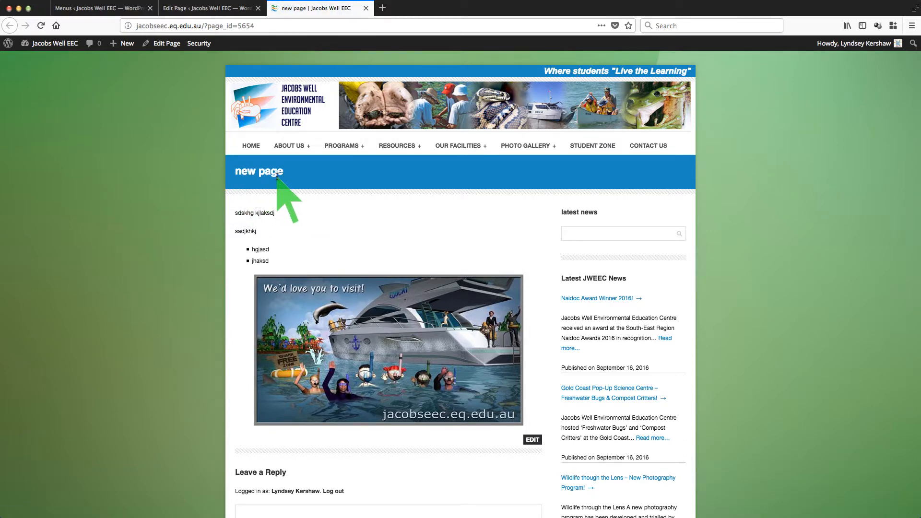
mouse_move(533, 147)
Step: Copy the live new page's URL from the address bar and return to its Edit Page tab
click(269, 26)
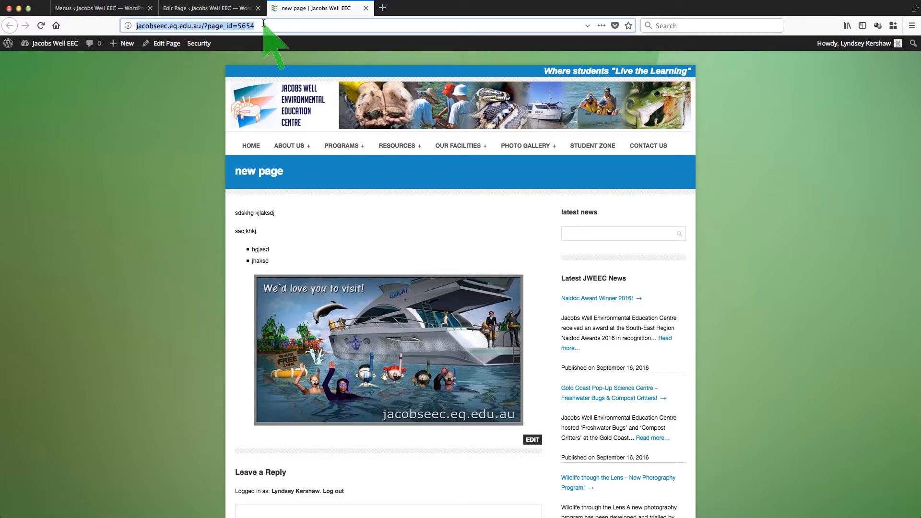
right_click(208, 27)
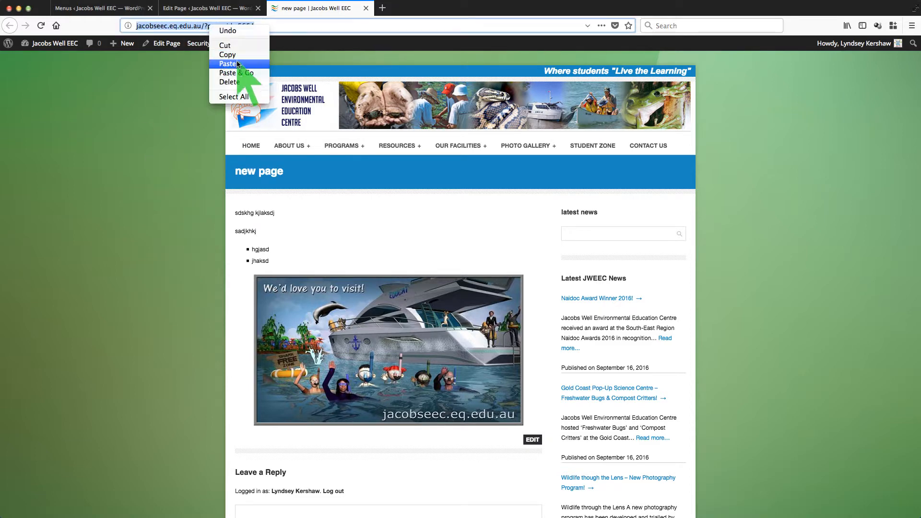
click(228, 54)
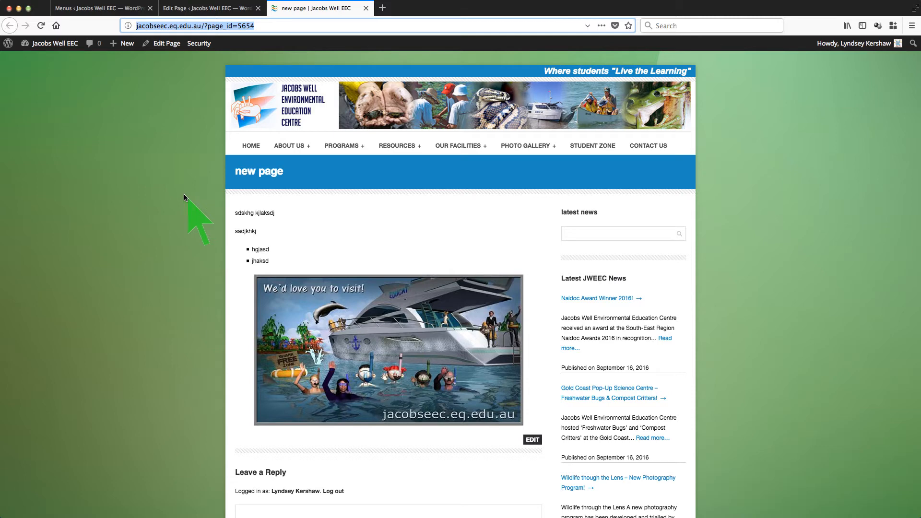
click(207, 9)
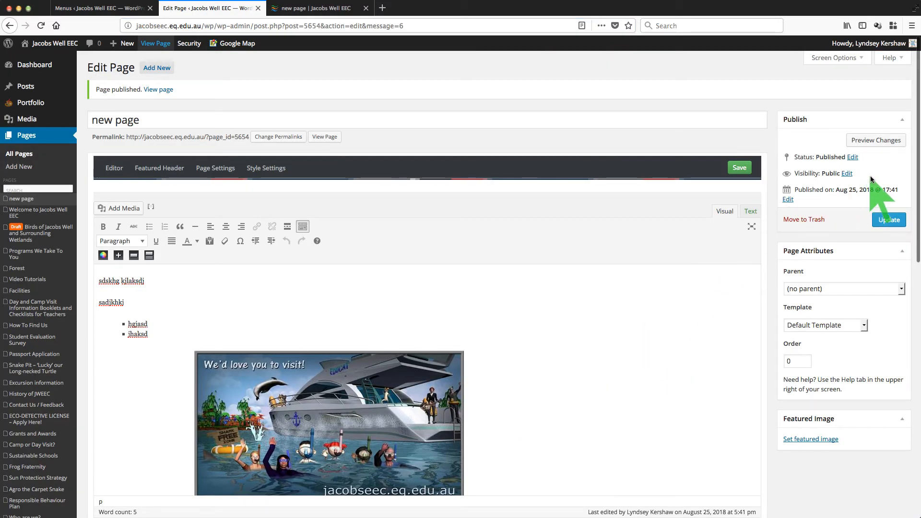
Step: Check the page's visibility is still Public, glance at the Menus tab, then view the live 'new page'
click(846, 174)
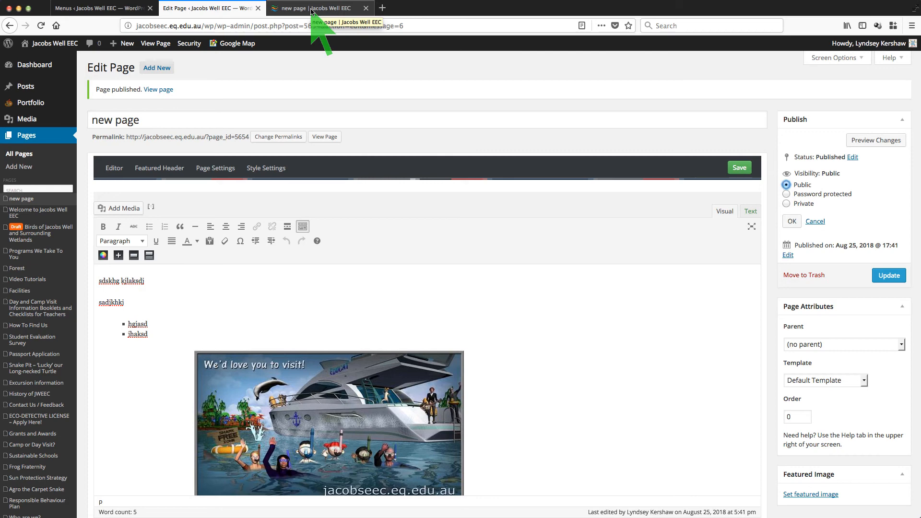
click(102, 10)
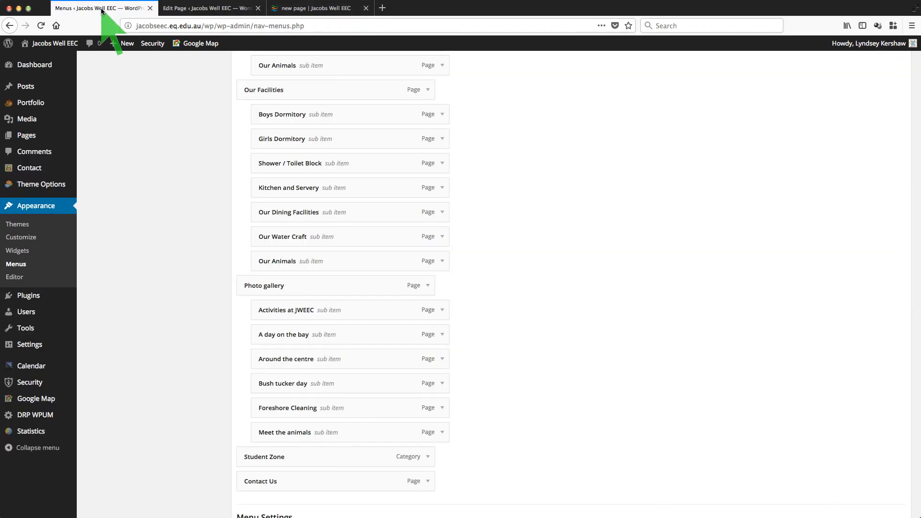
click(315, 10)
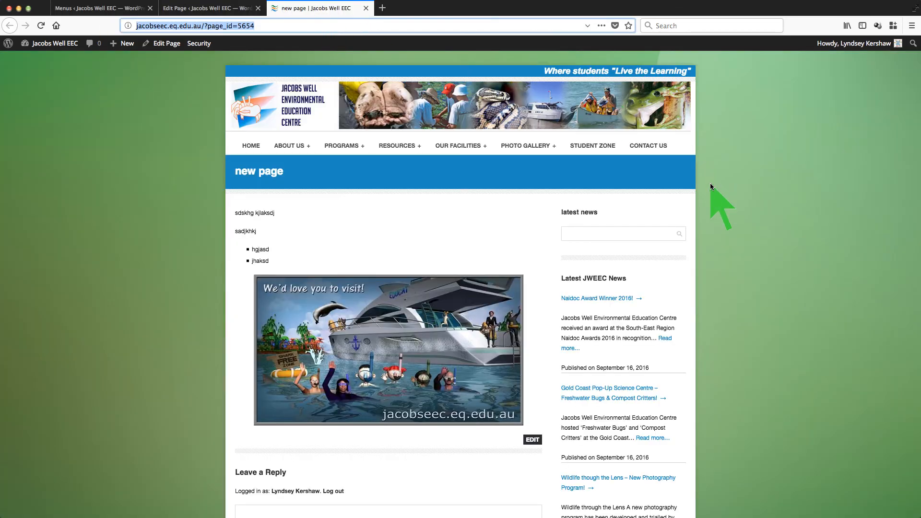